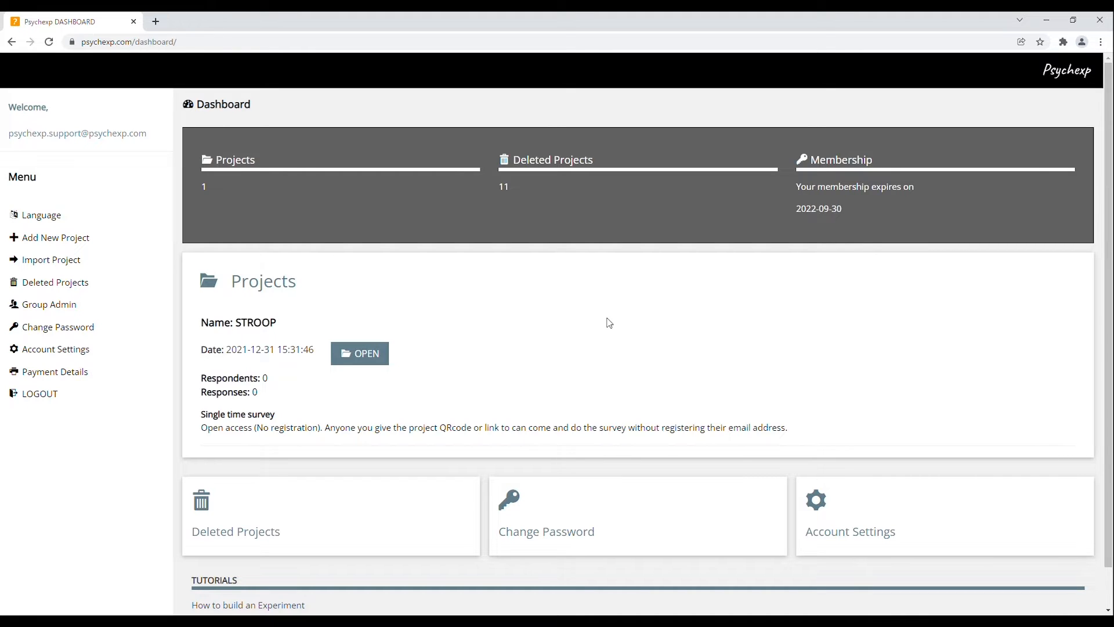
Open the STROOP project for editing and add a STROOP TEST experiment to it.
click(369, 359)
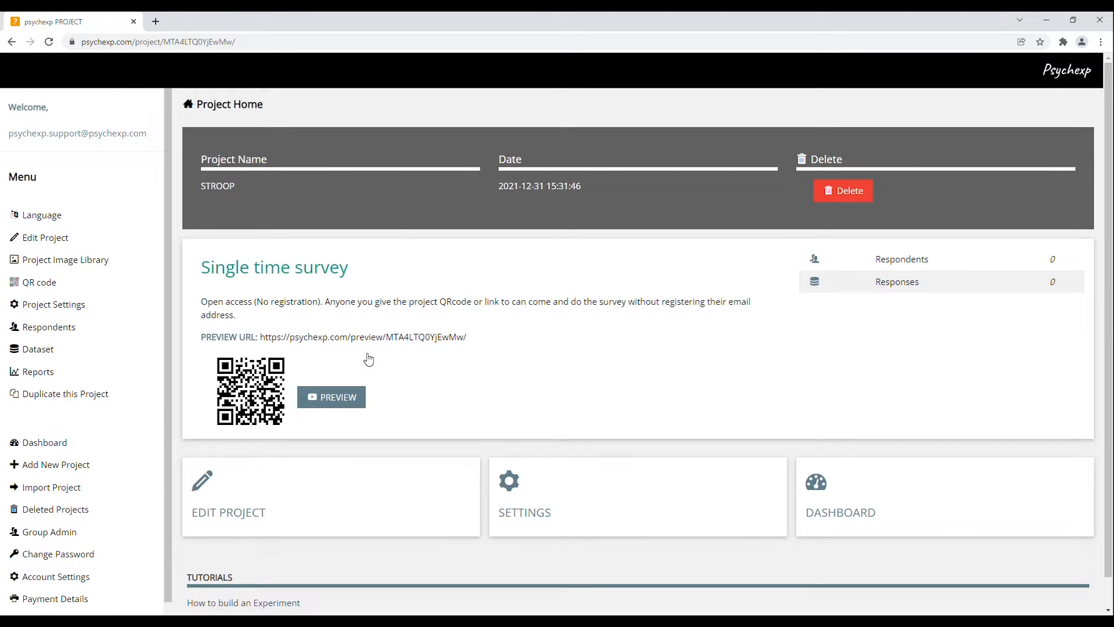
click(255, 515)
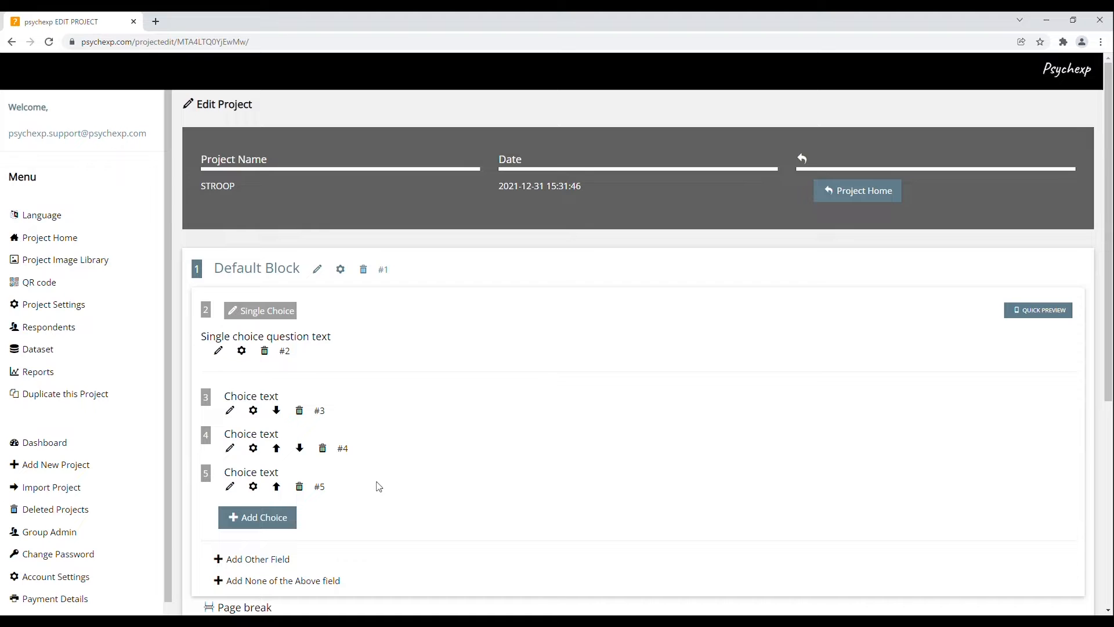
scroll(422, 503, down, 3)
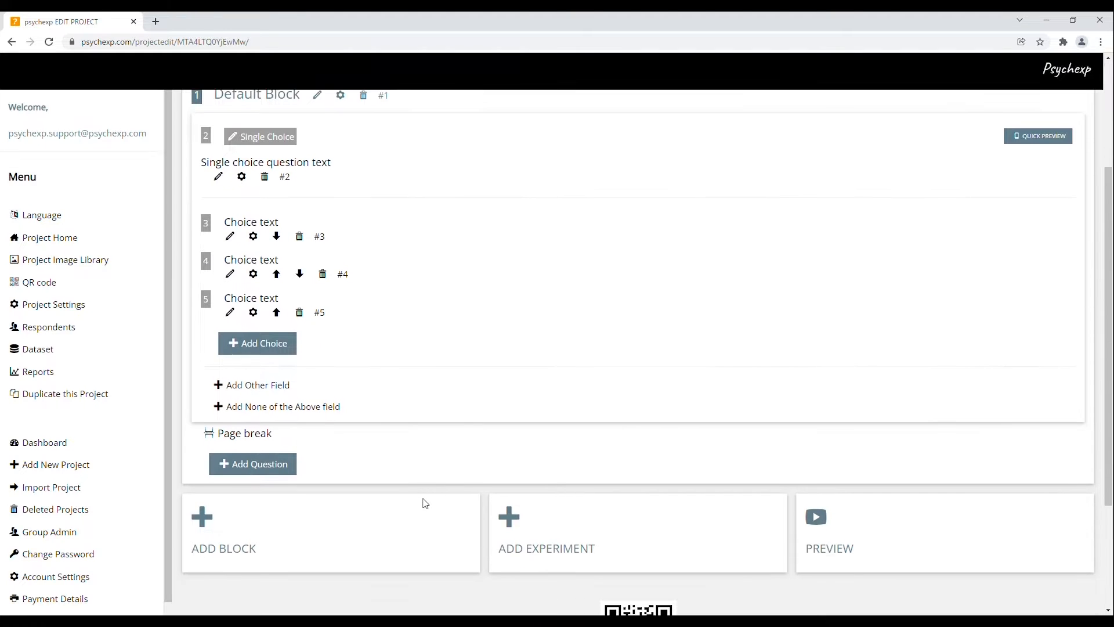
click(575, 550)
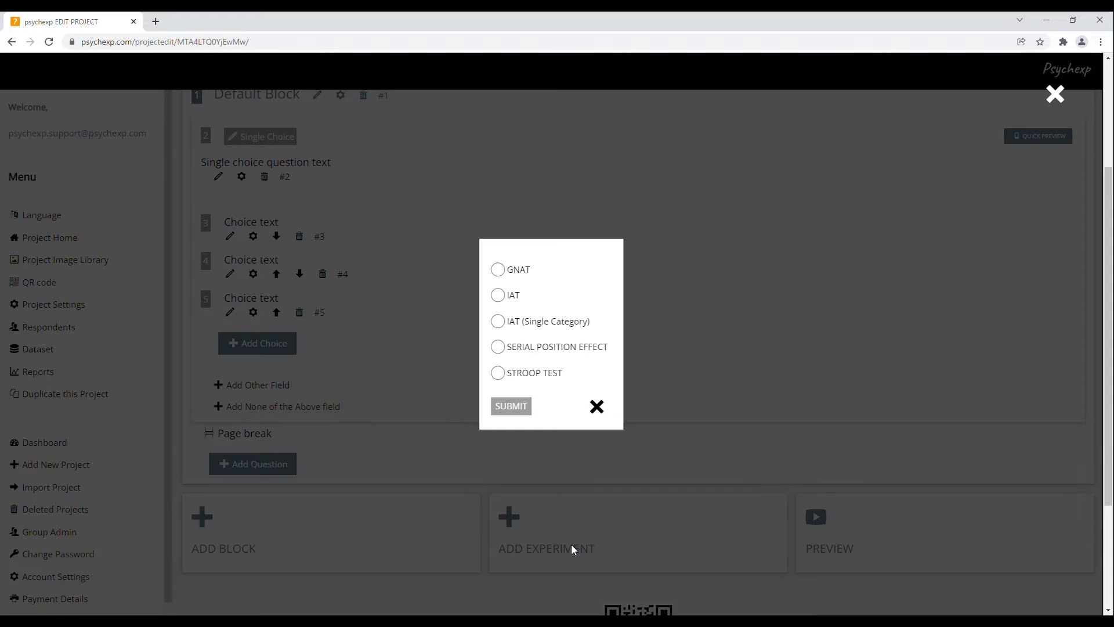
click(498, 372)
click(520, 409)
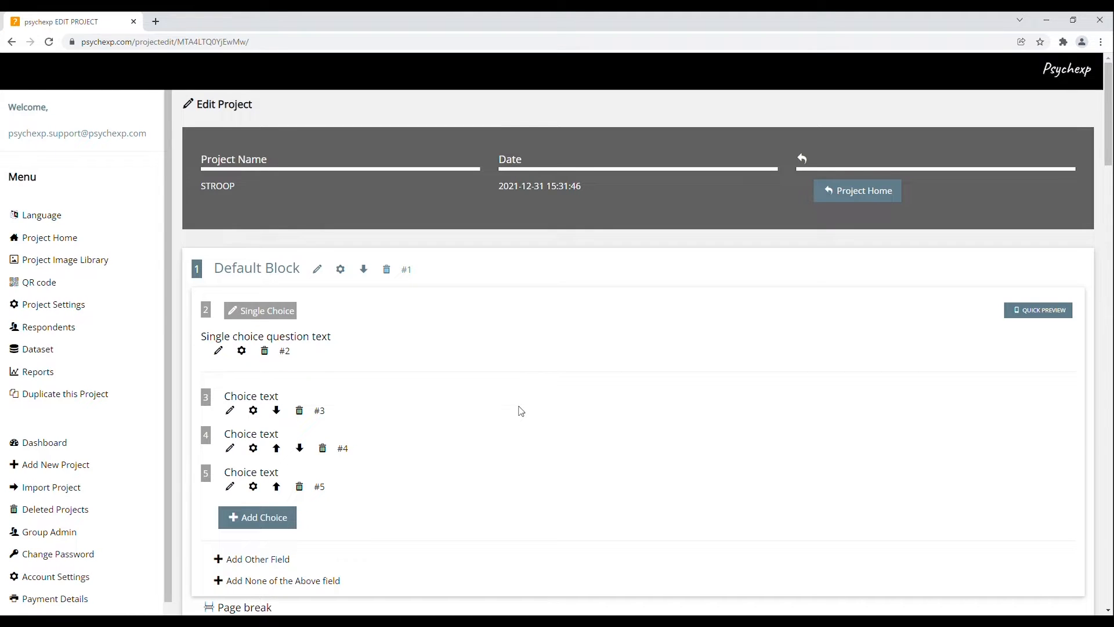
Change the type of the first block's question to Multiple Choice.
scroll(664, 420, down, 5)
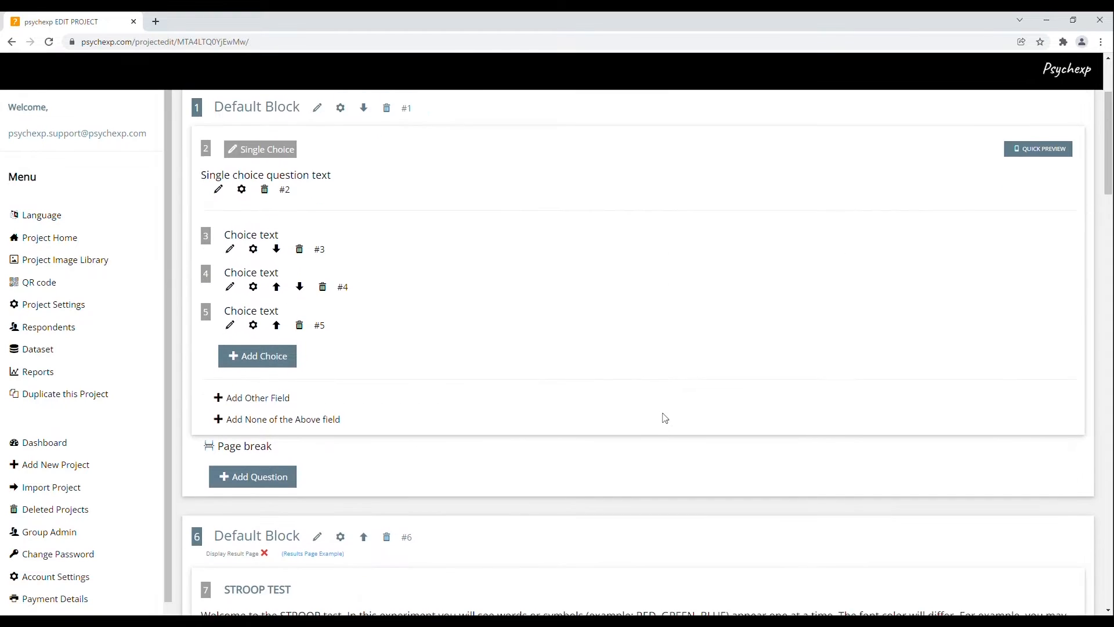
scroll(664, 420, down, 4)
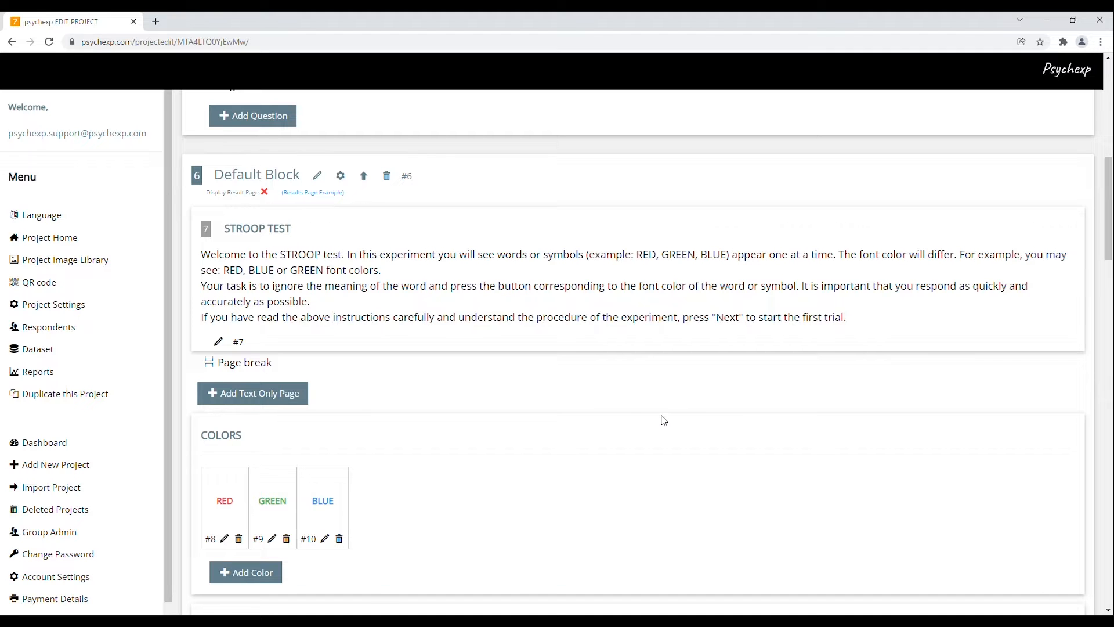
scroll(664, 420, up, 3)
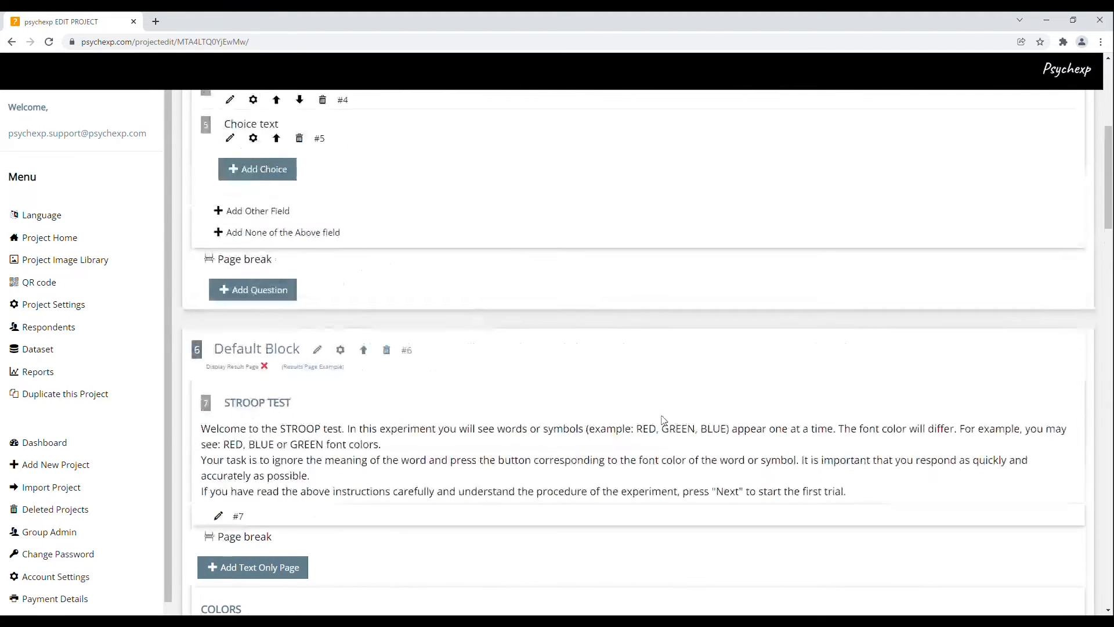
scroll(664, 420, up, 6)
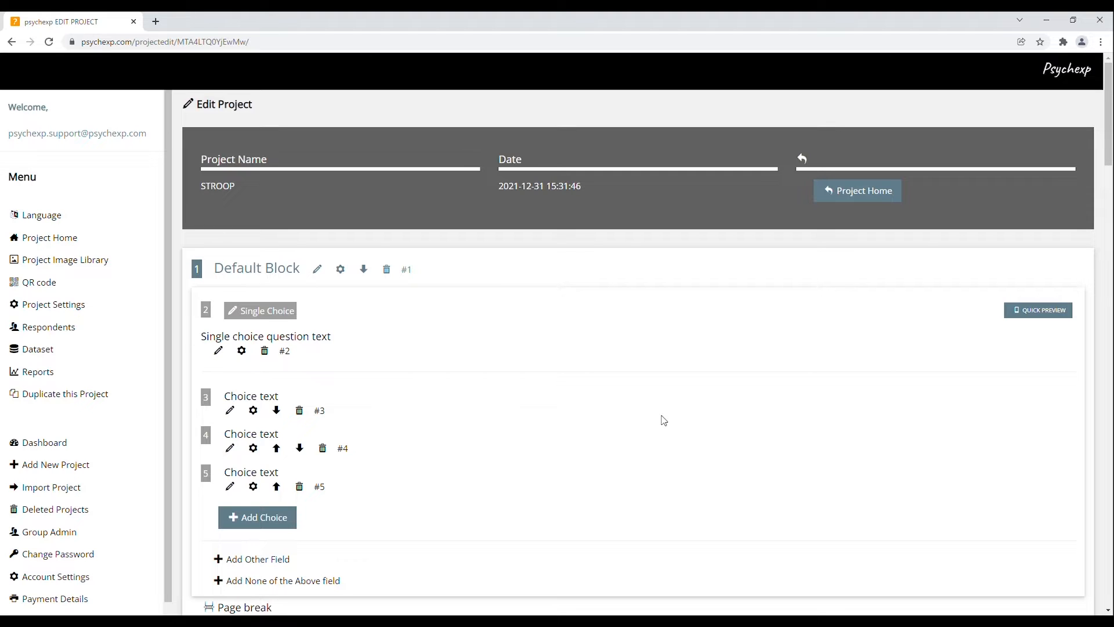
click(276, 315)
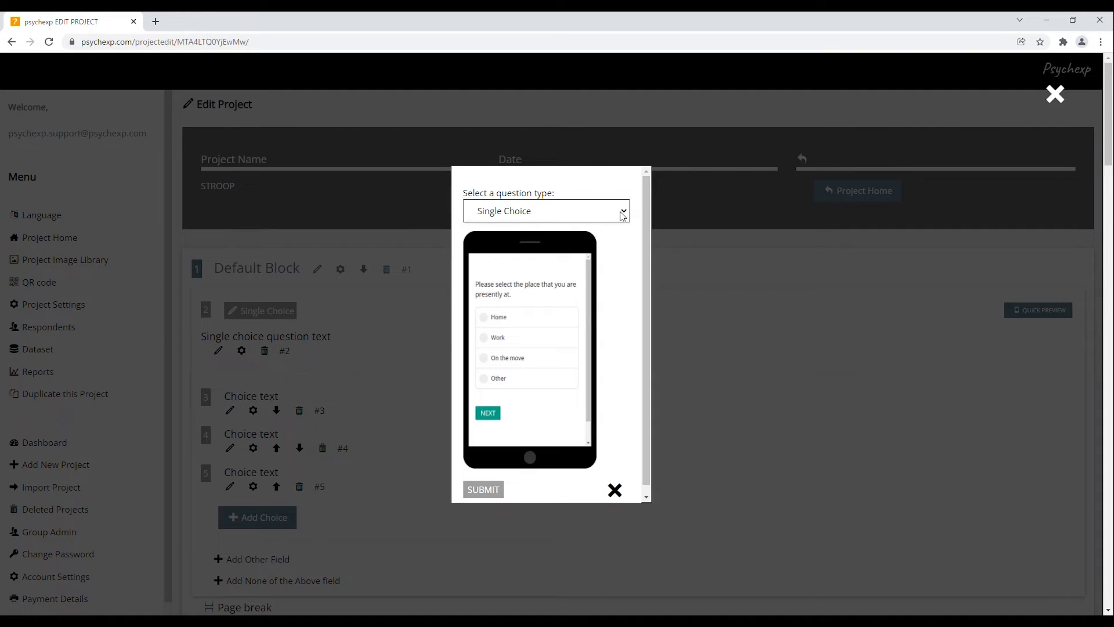
click(565, 257)
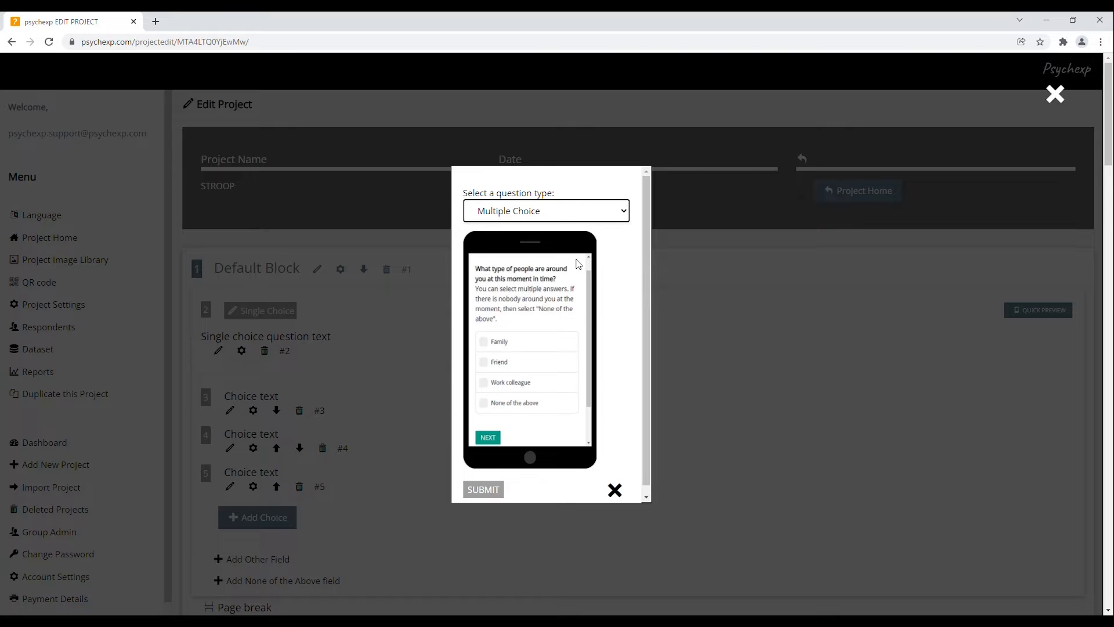
click(622, 214)
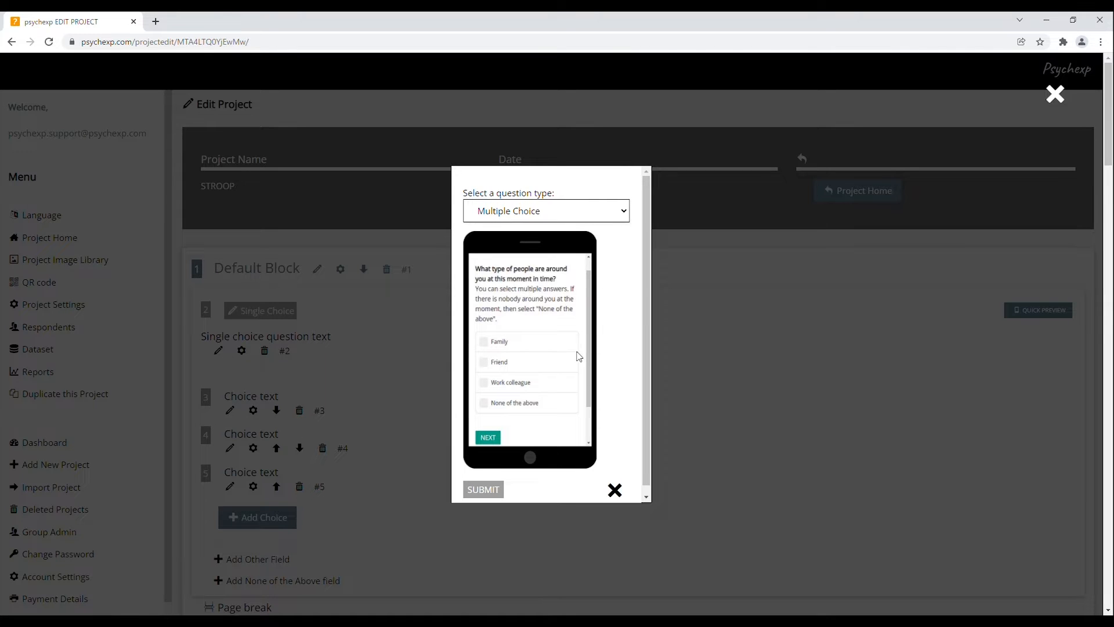
click(577, 352)
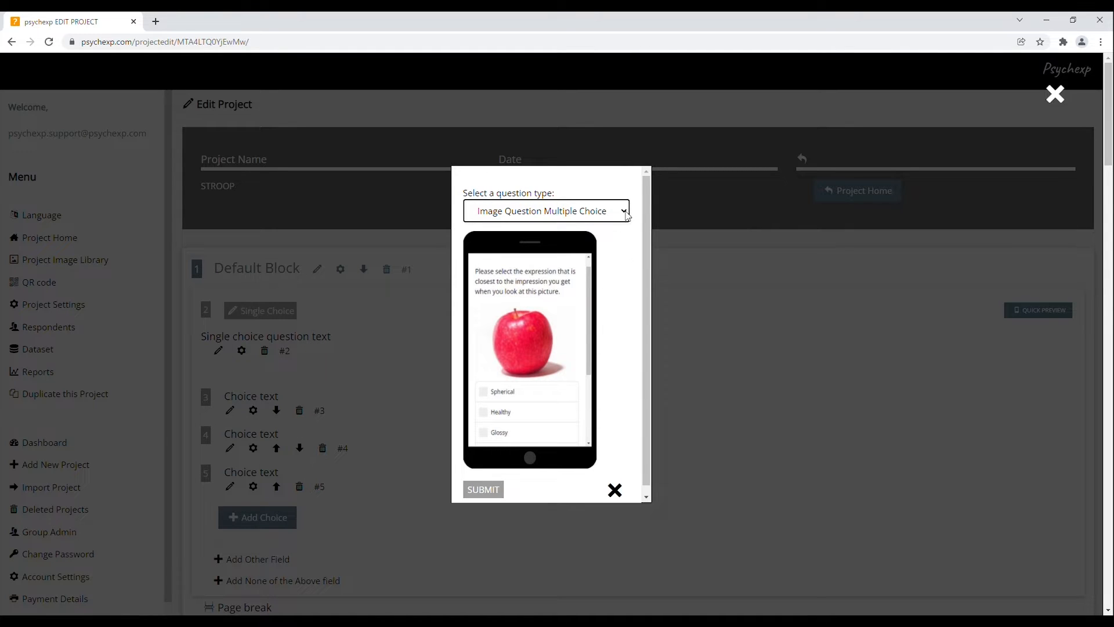
key(Up)
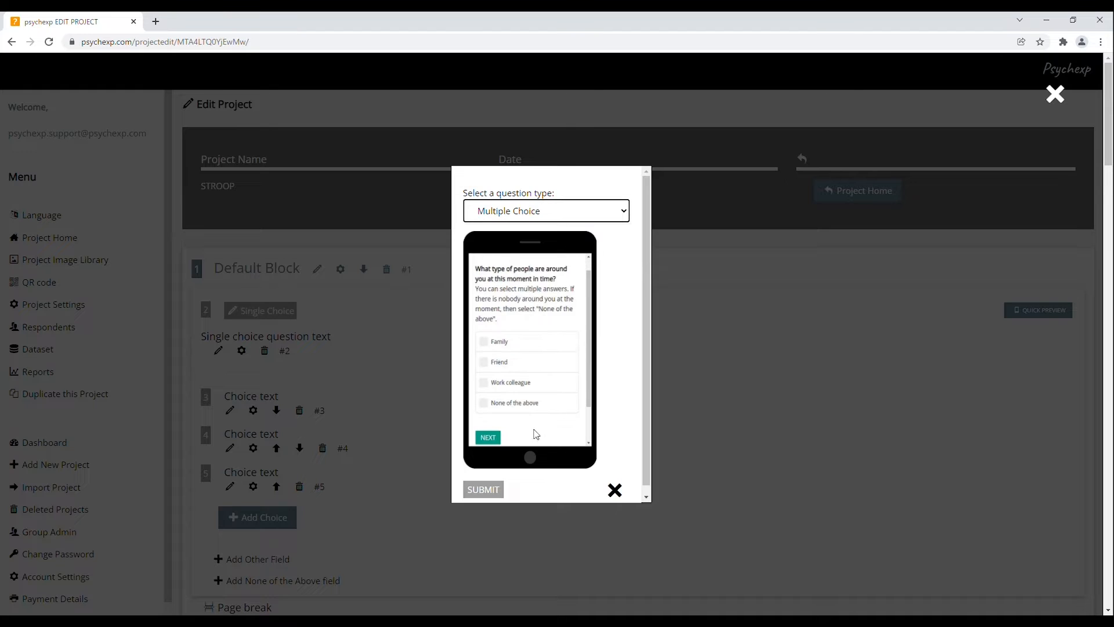
click(491, 489)
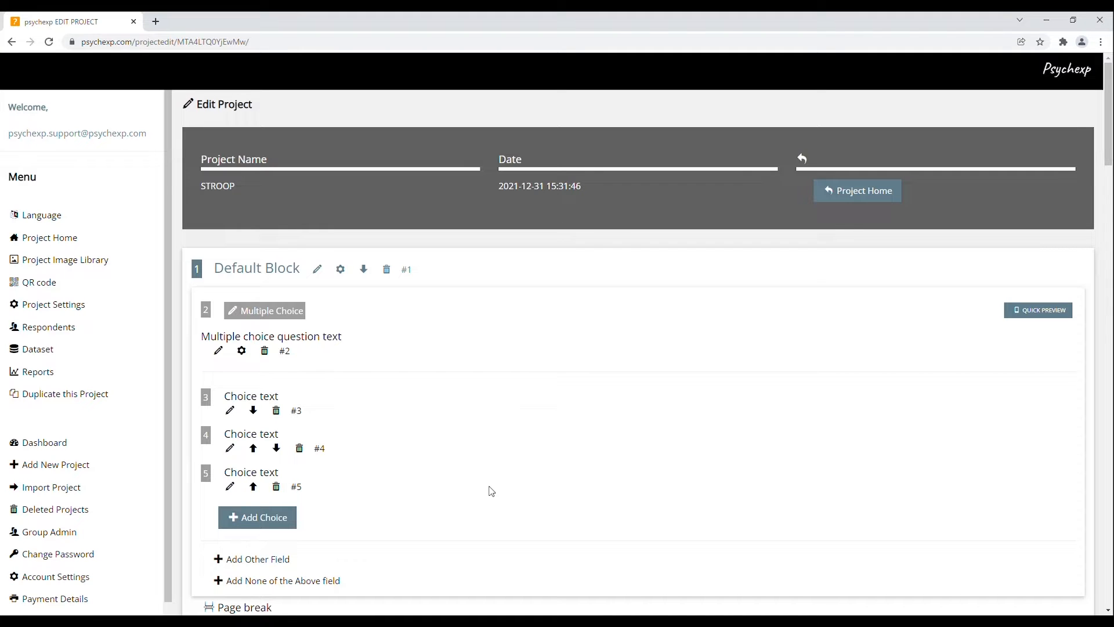
Inspect the multiple choice question's text editor and its settings, including Randomize Choices, leaving both without saving.
click(219, 352)
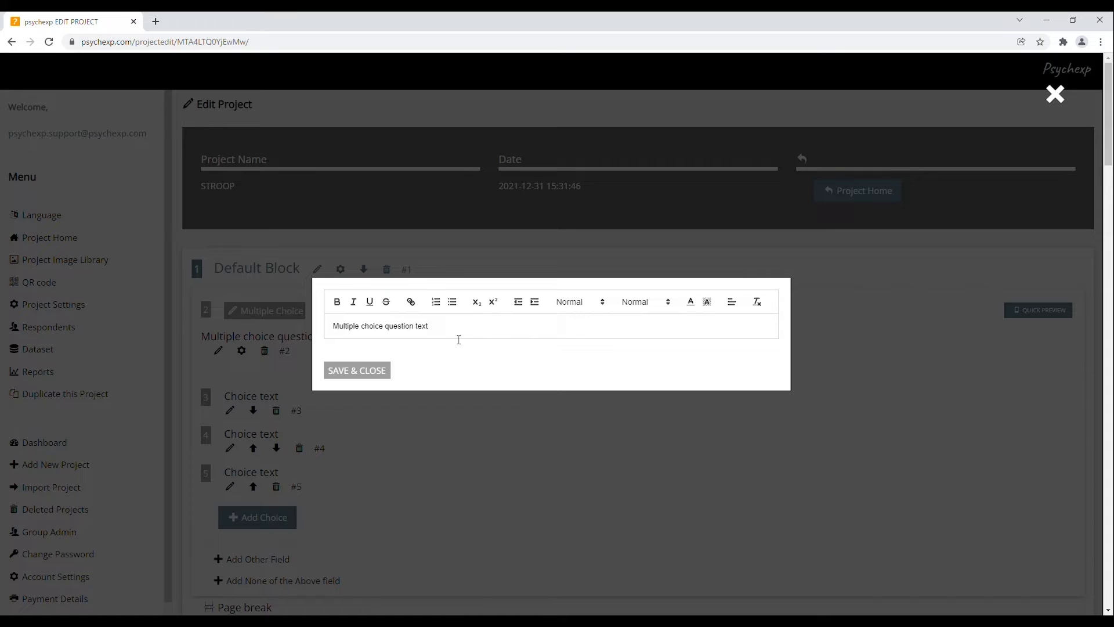
drag(452, 330, 336, 331)
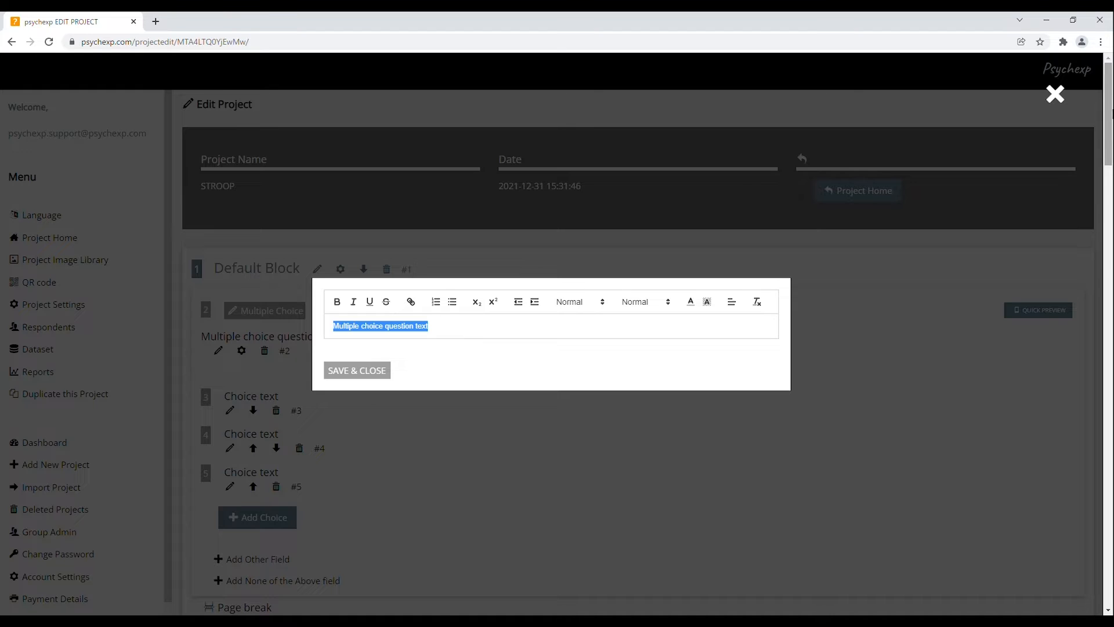
click(1066, 107)
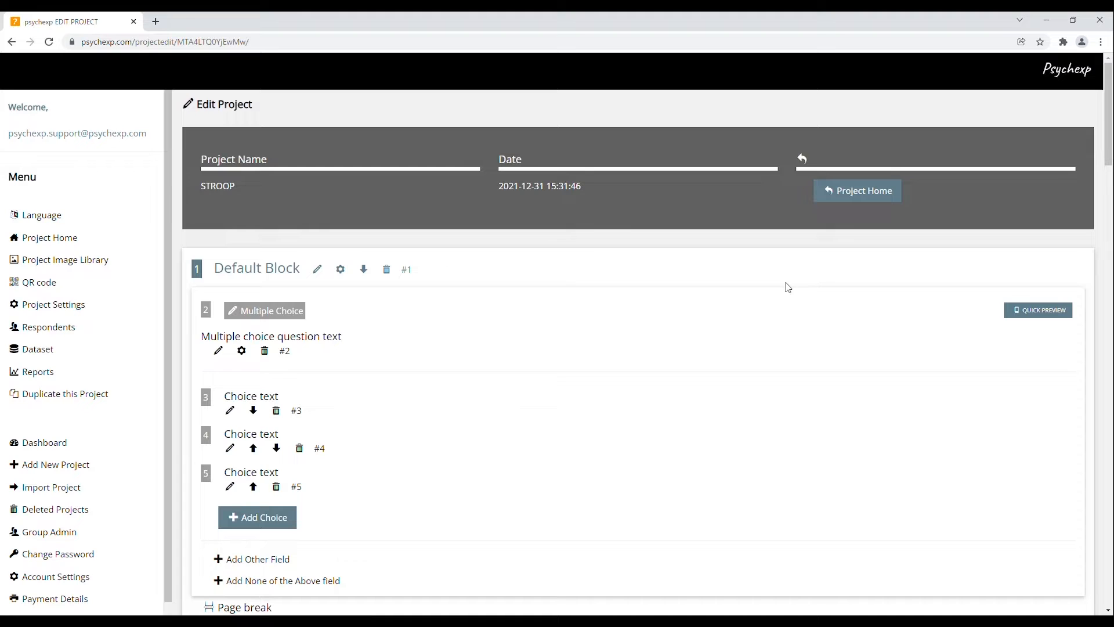
click(242, 351)
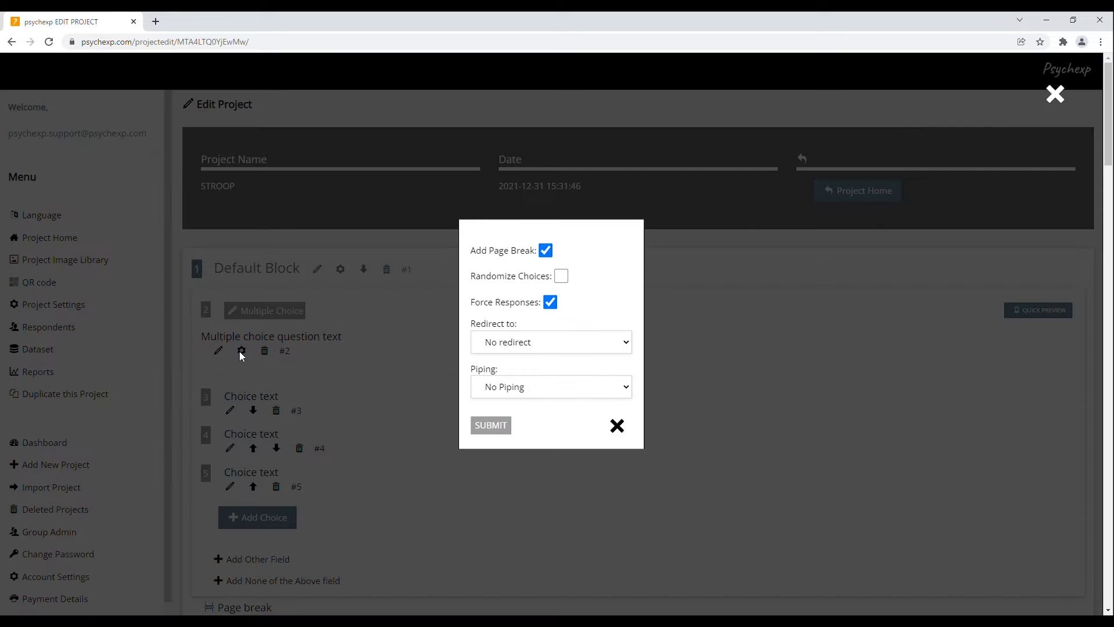
click(565, 278)
click(565, 278)
click(618, 427)
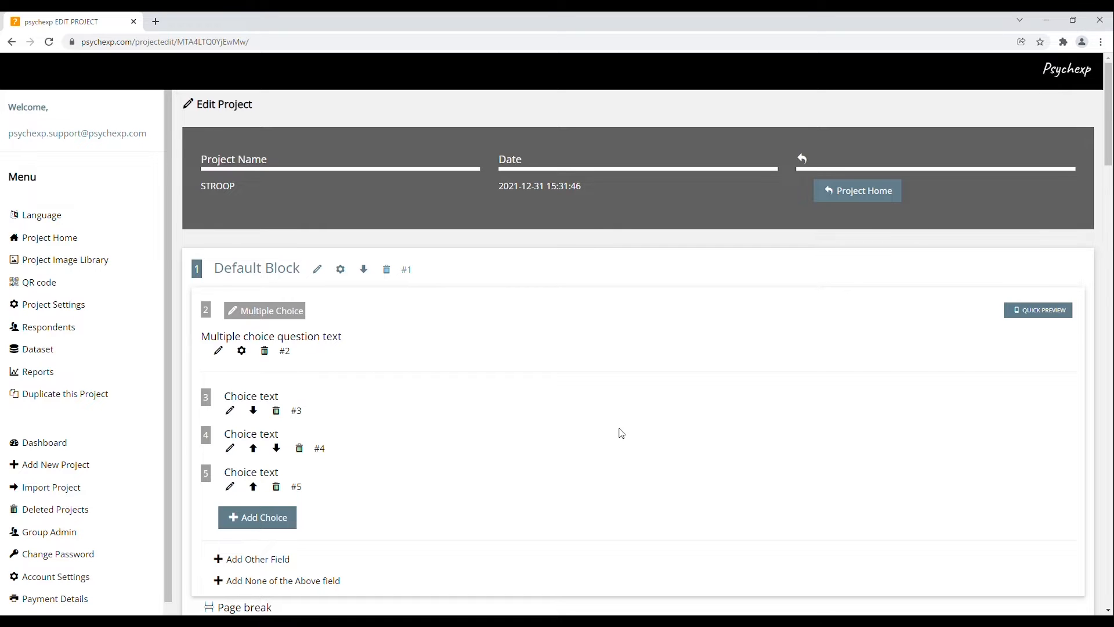
Rename the block containing the STROOP TEST to Block1.
scroll(621, 433, down, 1)
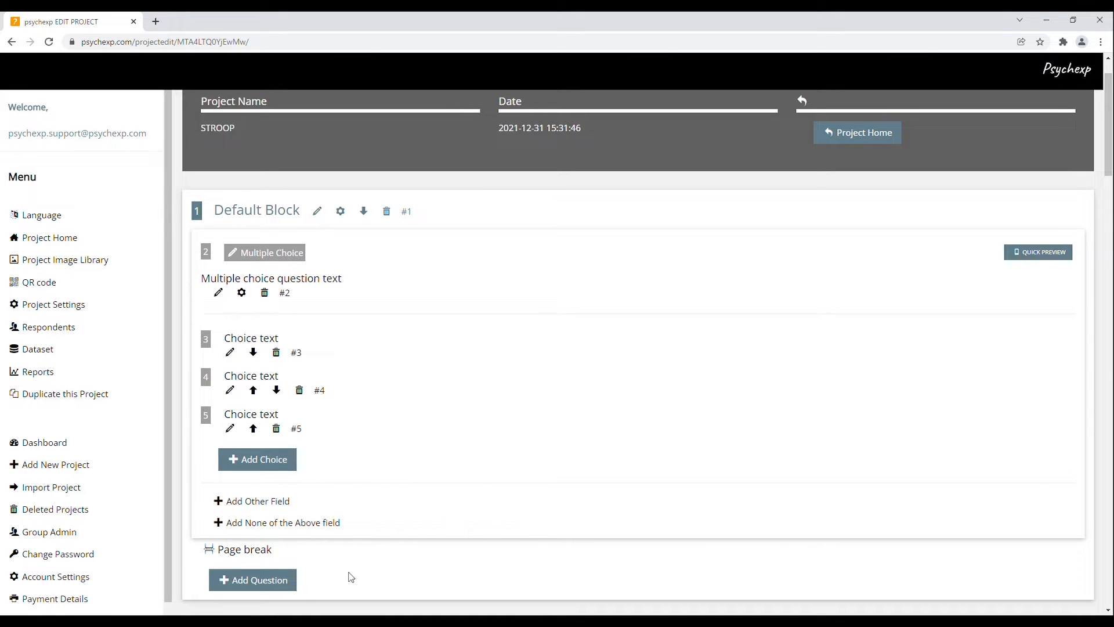
scroll(351, 577, down, 2)
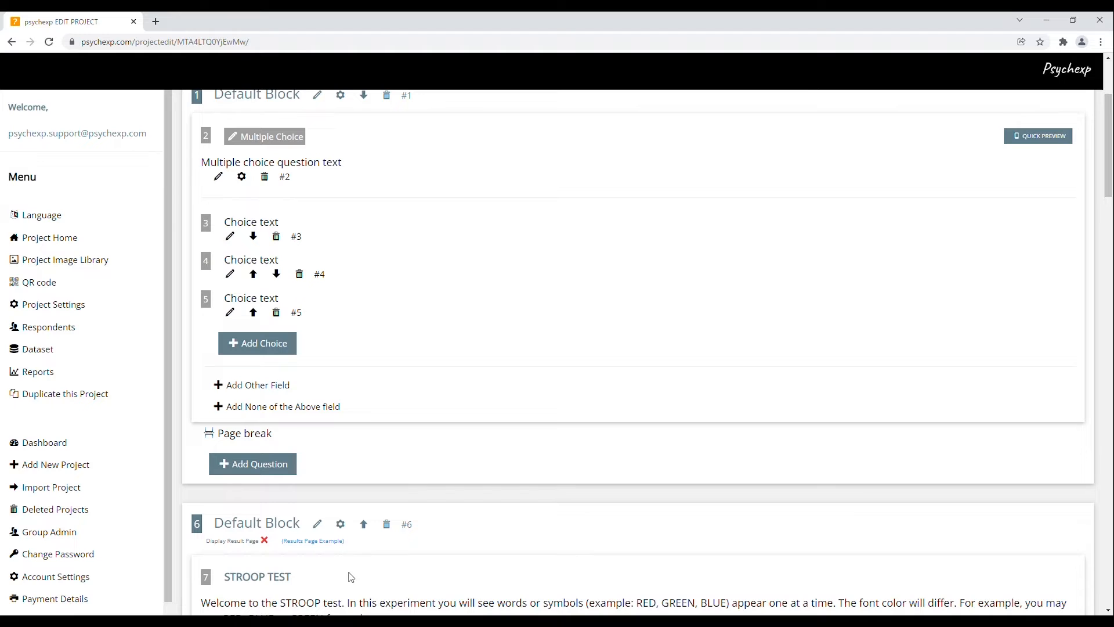
scroll(351, 577, down, 5)
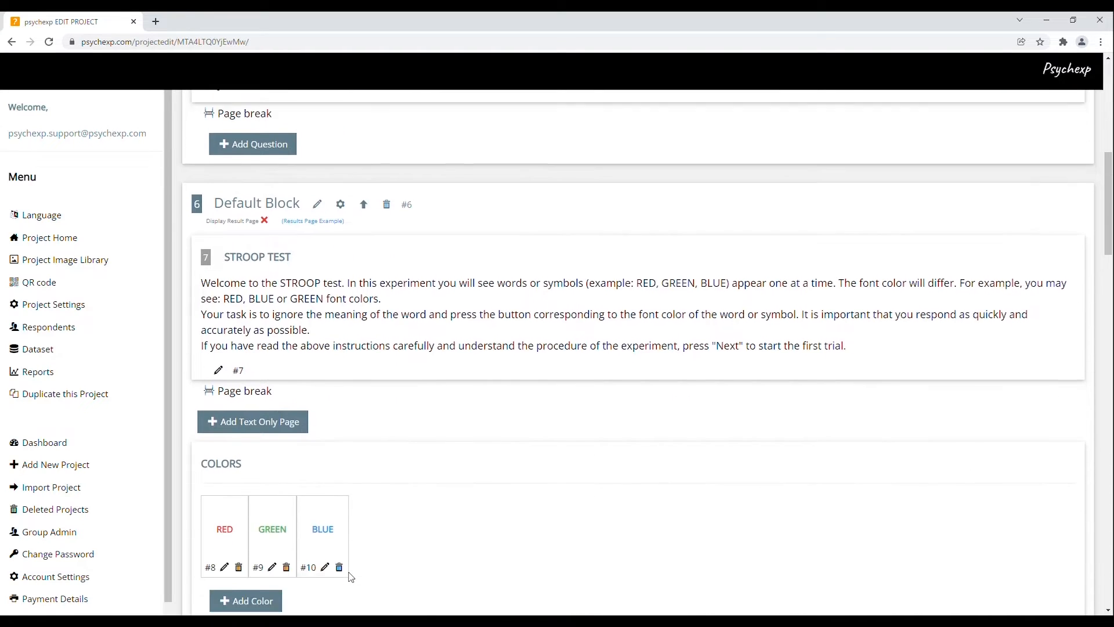
scroll(351, 577, down, 2)
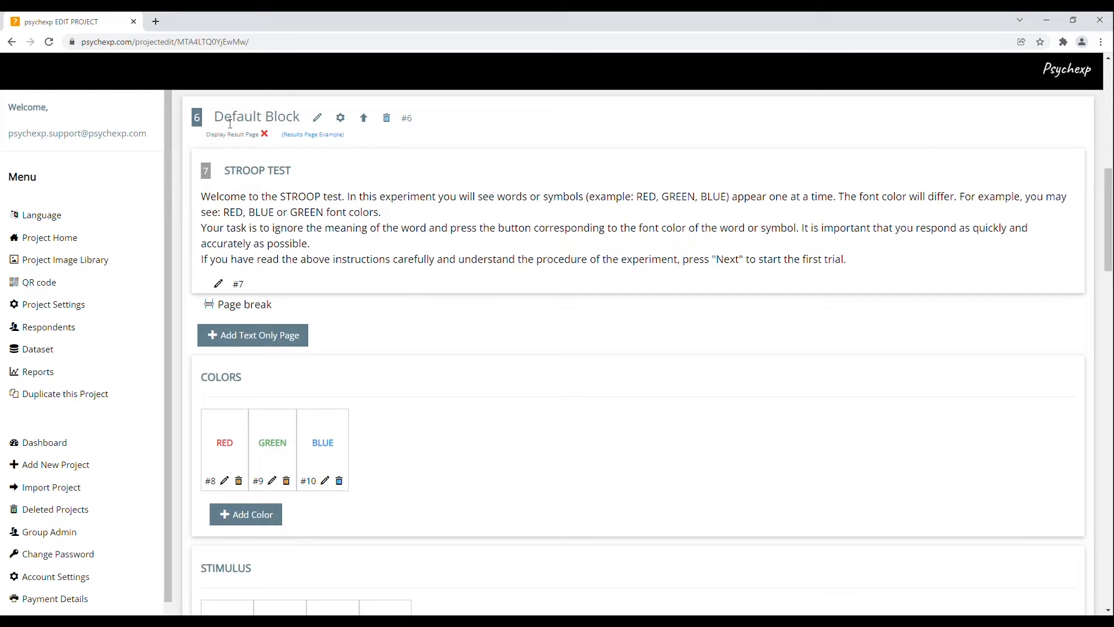
drag(214, 118, 303, 120)
click(422, 145)
click(324, 121)
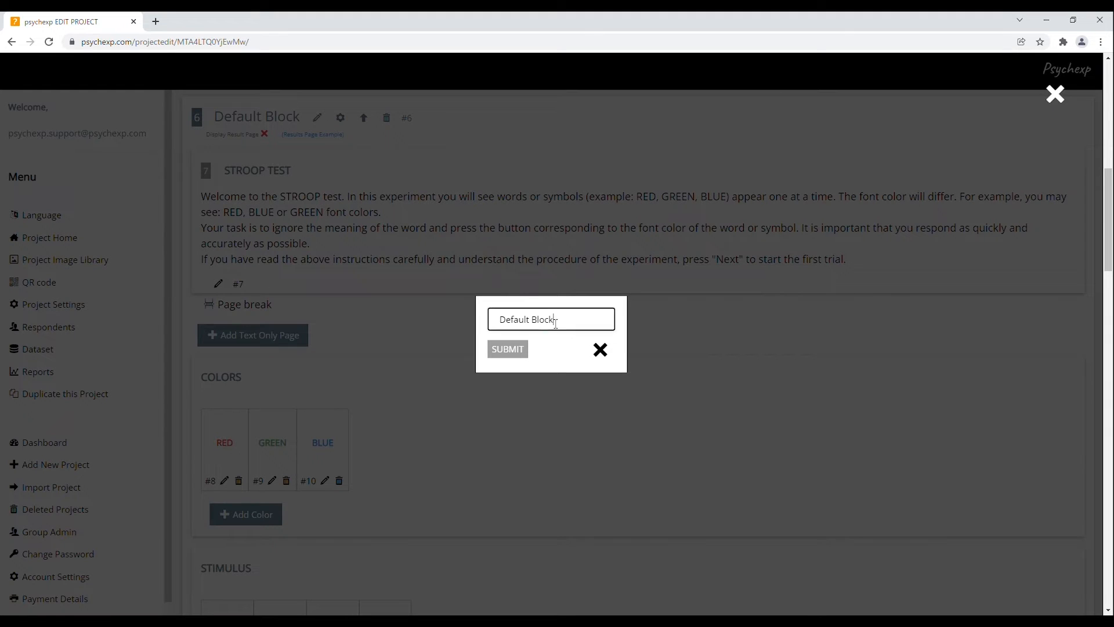
drag(556, 319, 496, 318)
text(Block1)
click(515, 349)
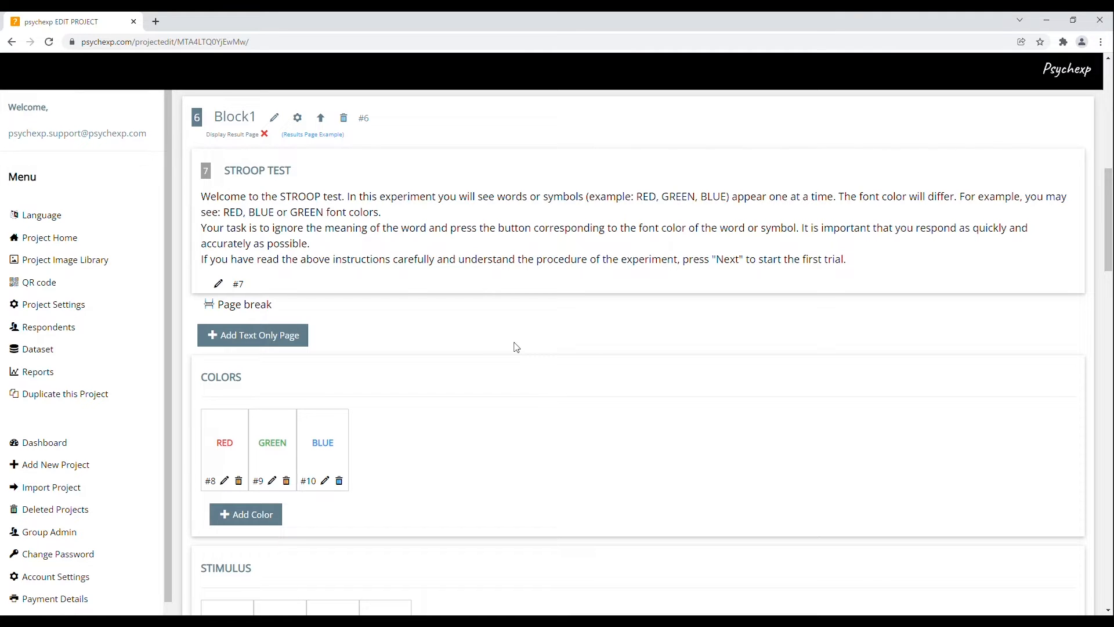
Enable Display Result Page in Block1's settings and view the results page example.
click(299, 118)
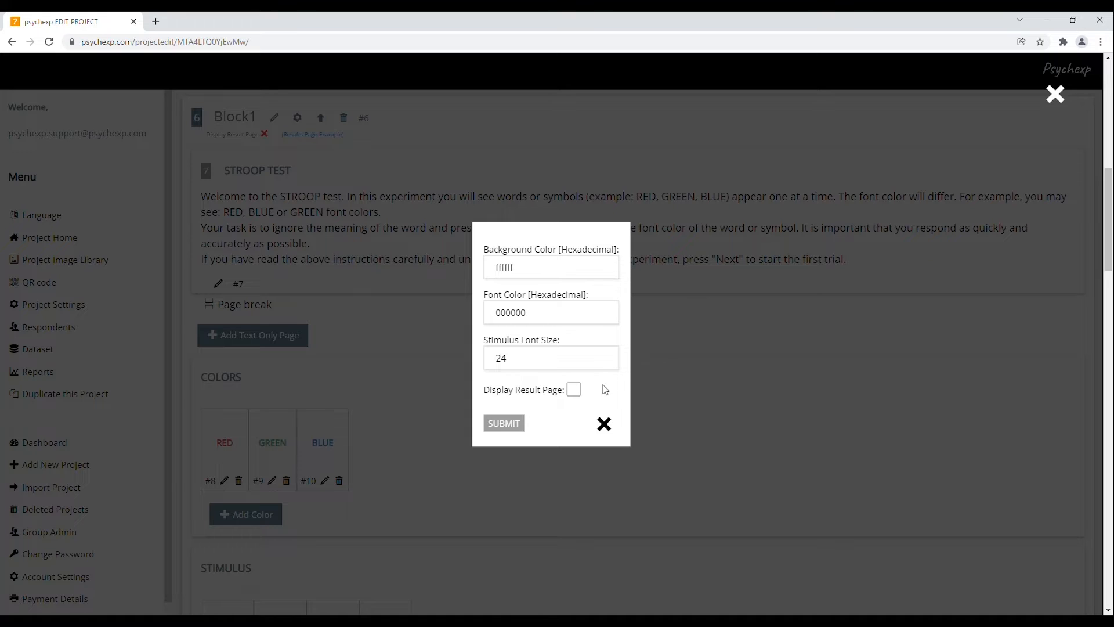
click(573, 389)
click(503, 423)
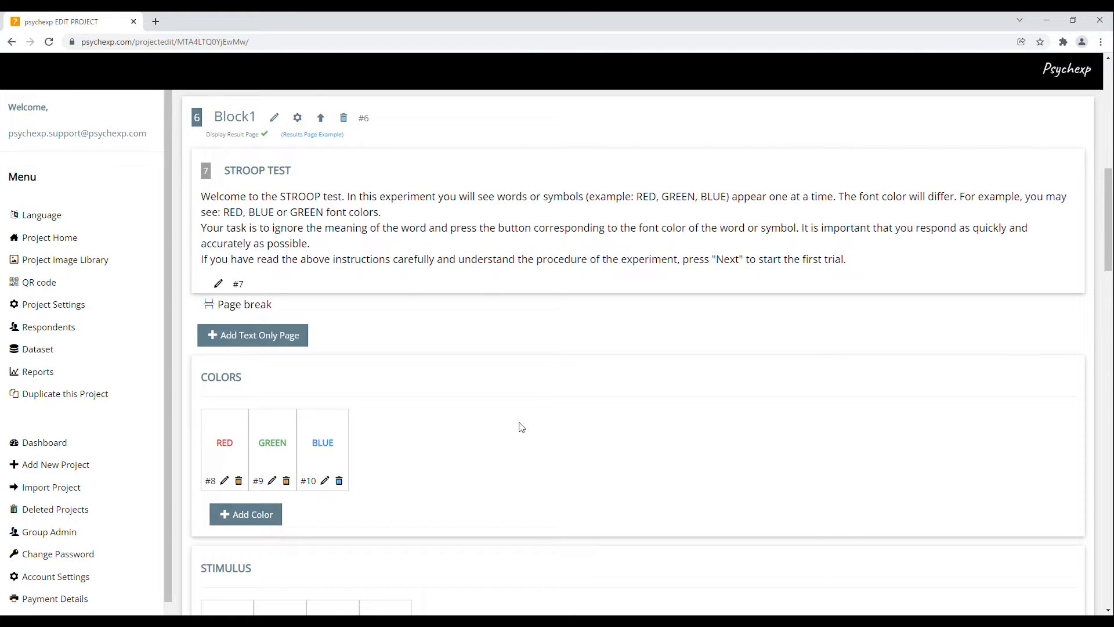
click(316, 135)
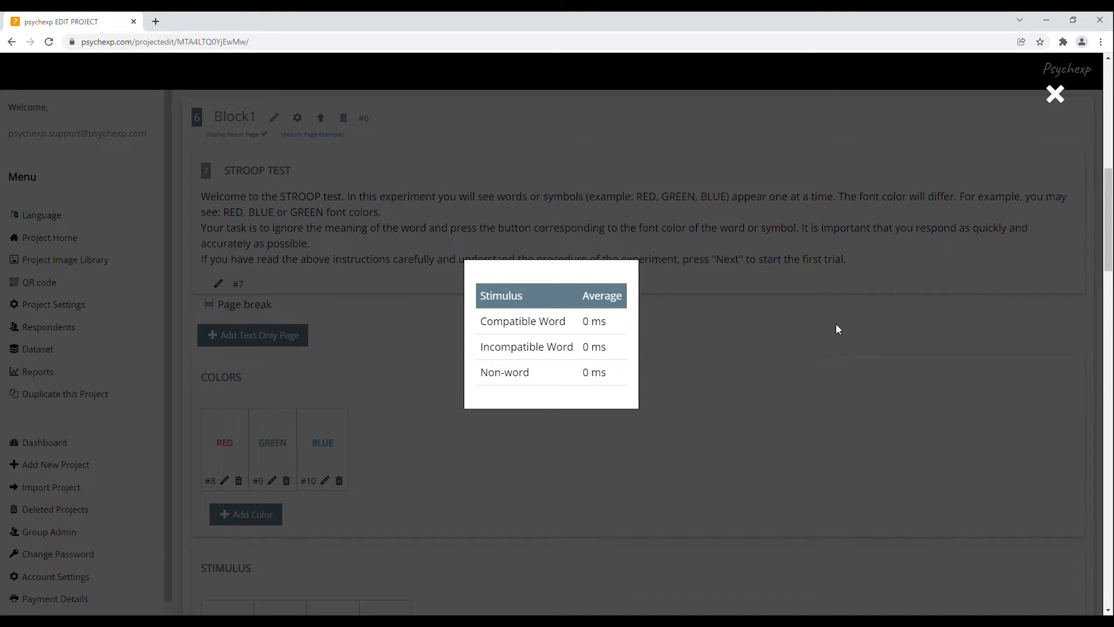
click(705, 451)
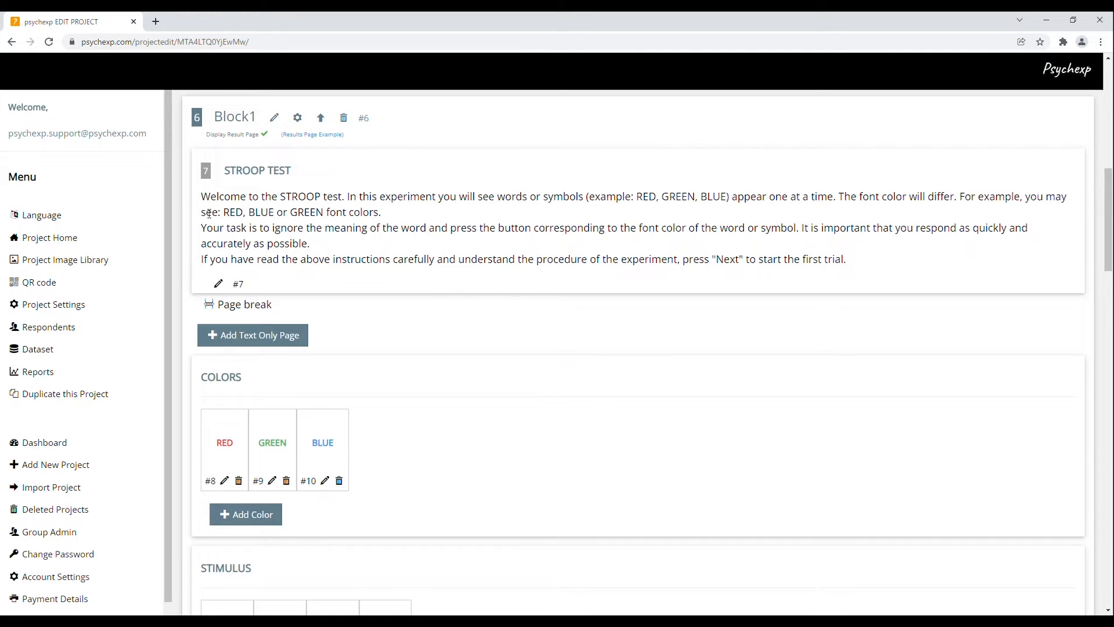
Review Block1's STROOP TEST welcome instructions in their text editor, then save and close the editor.
drag(202, 199, 350, 203)
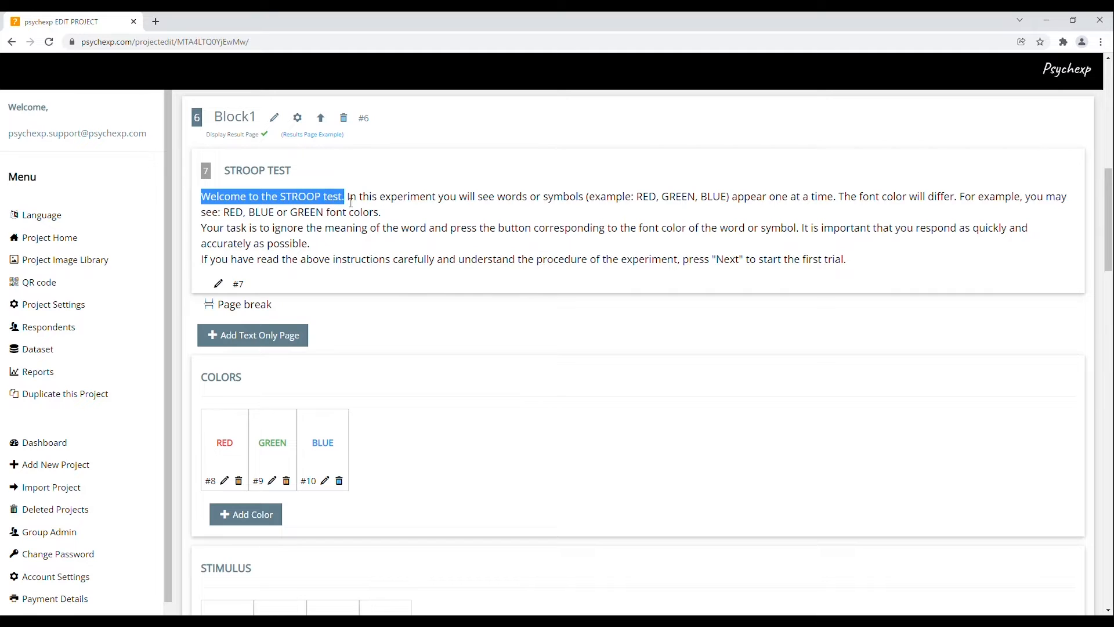
click(457, 283)
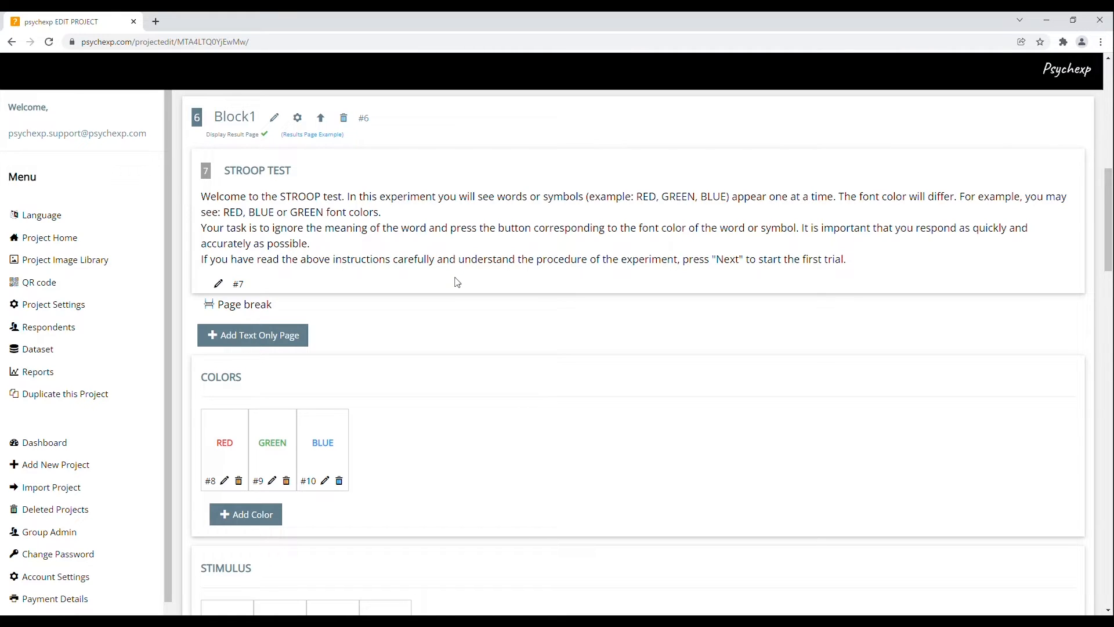
click(219, 284)
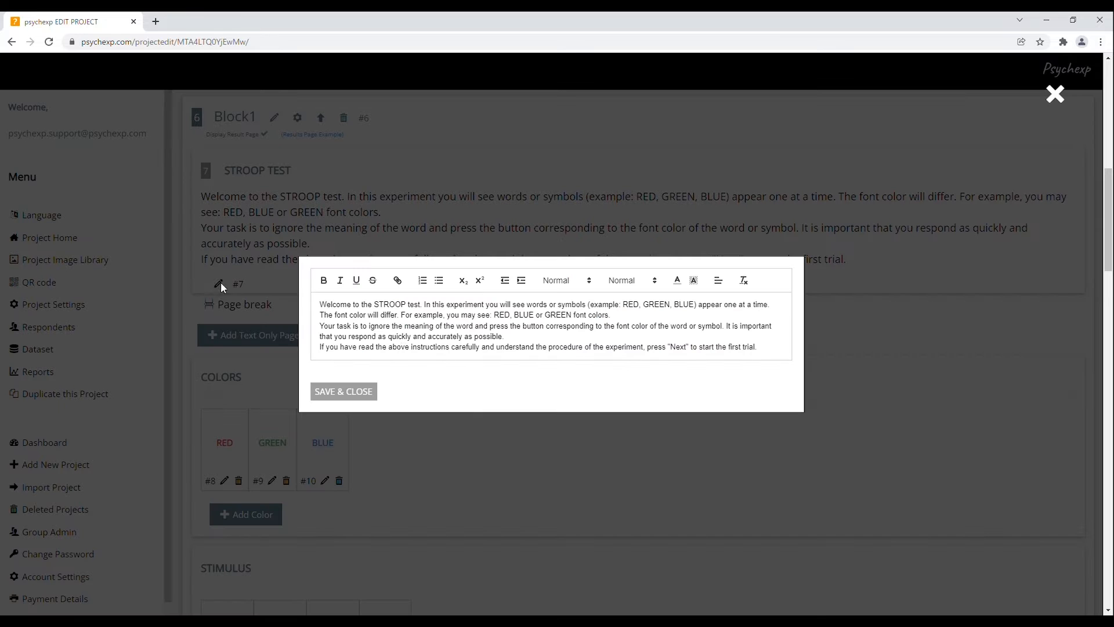
click(624, 319)
drag(320, 305, 635, 317)
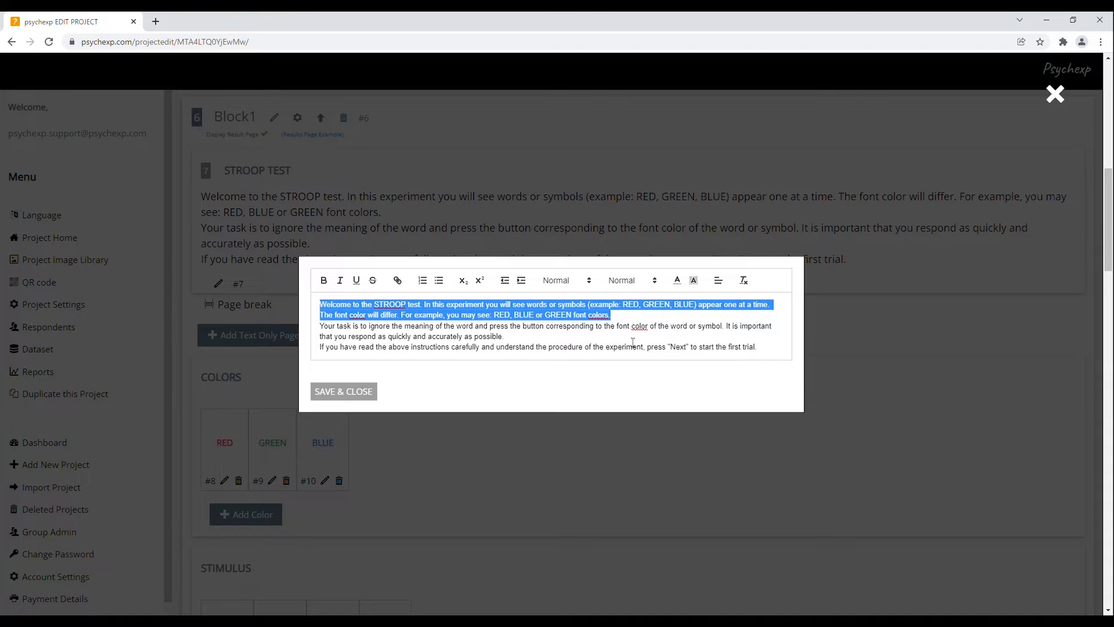
click(644, 320)
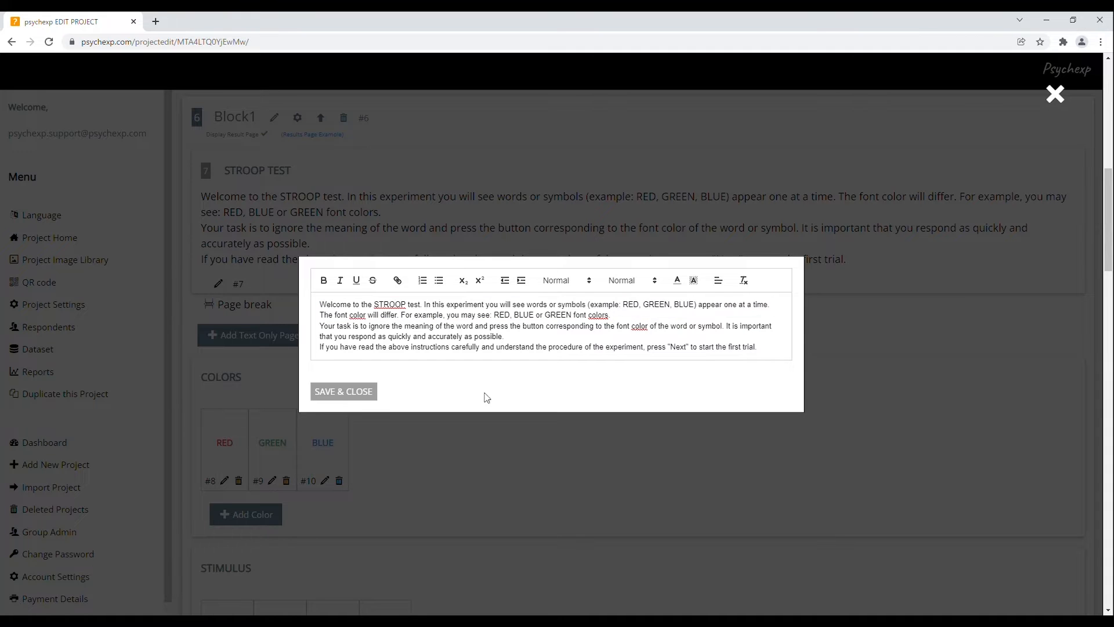
click(344, 392)
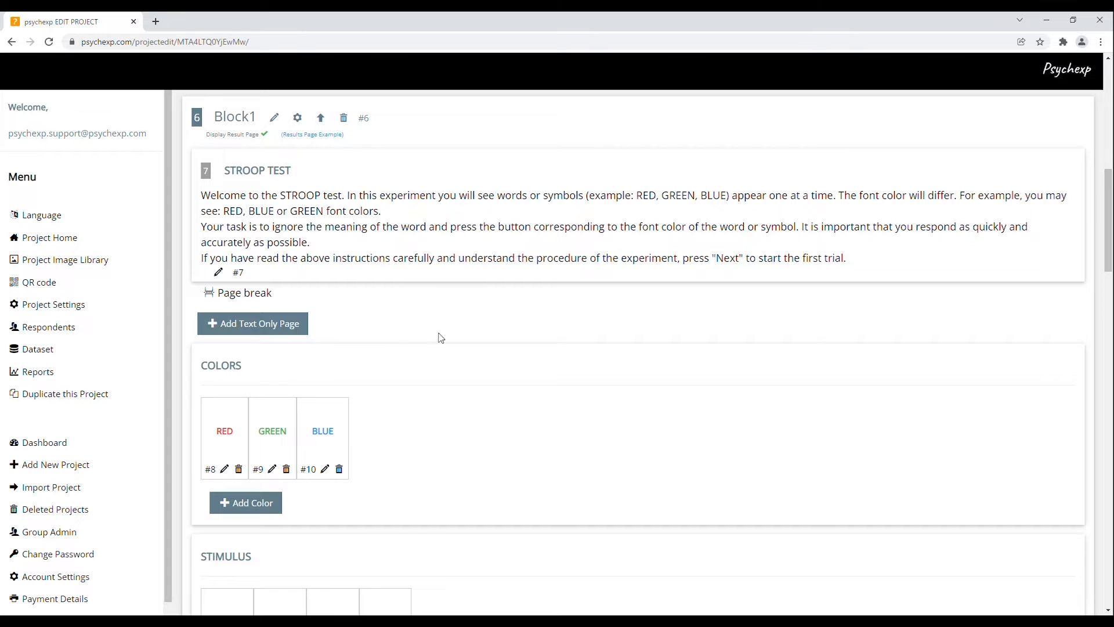
Examine Block1's Colors and Stimulus sections and the items each contains.
scroll(441, 343, down, 3)
scroll(441, 343, down, 2)
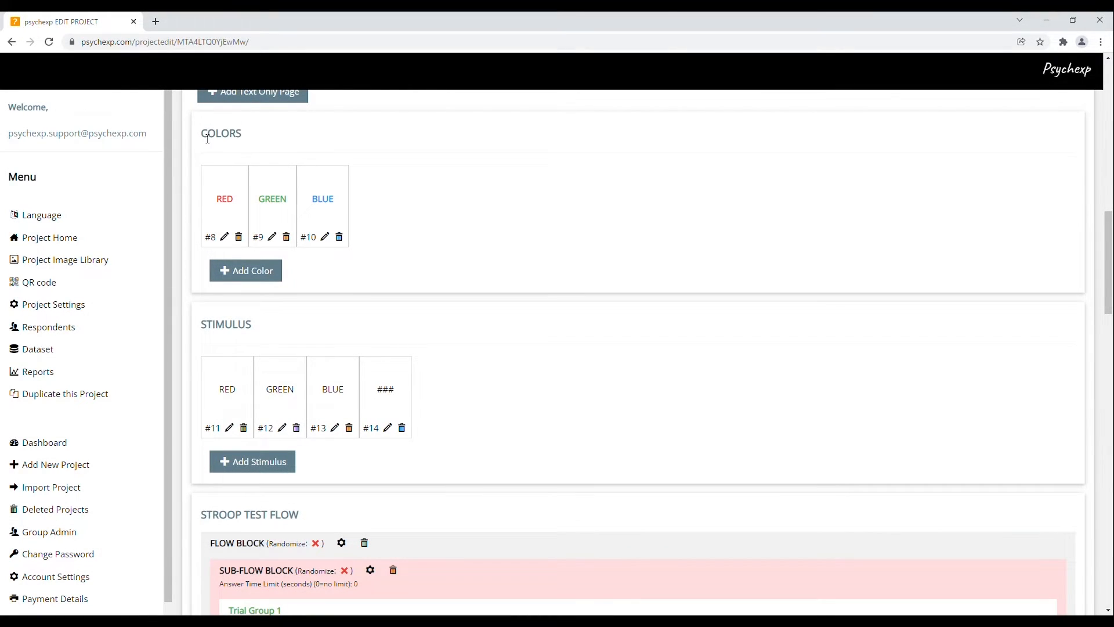
drag(201, 134, 245, 134)
drag(202, 324, 259, 324)
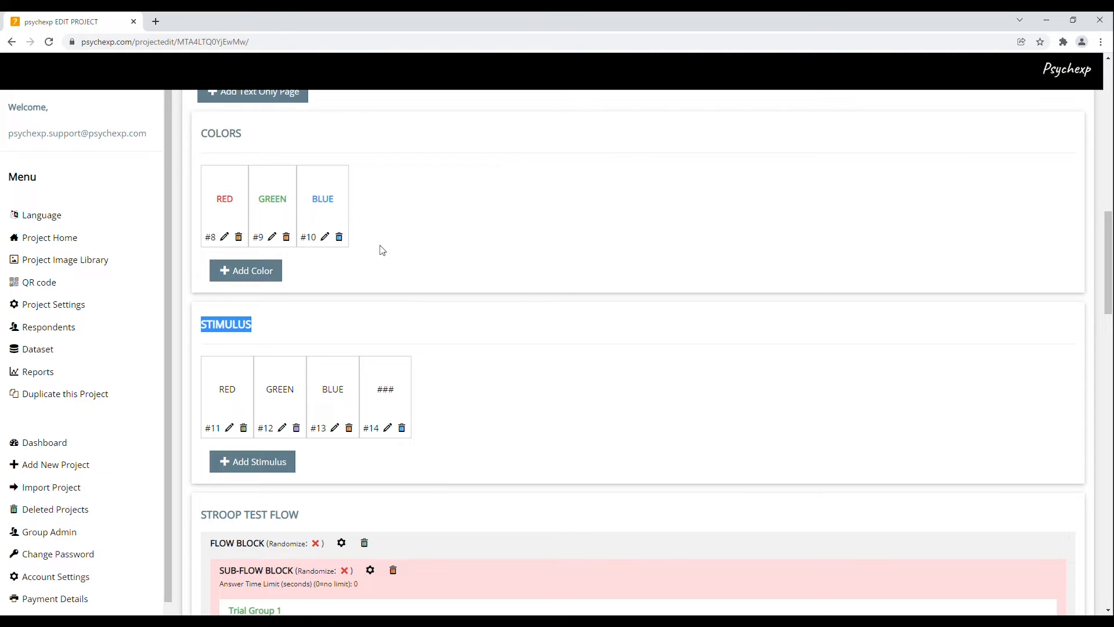
click(212, 139)
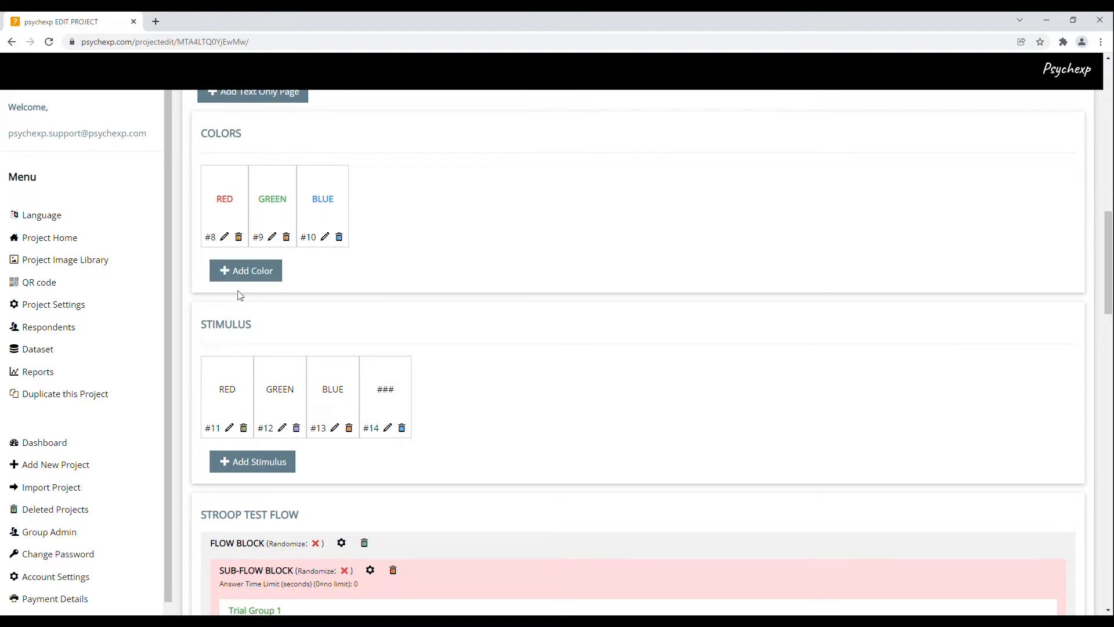
Inspect the text and hexadecimal font color settings of the RED color, closing them without submitting.
click(225, 238)
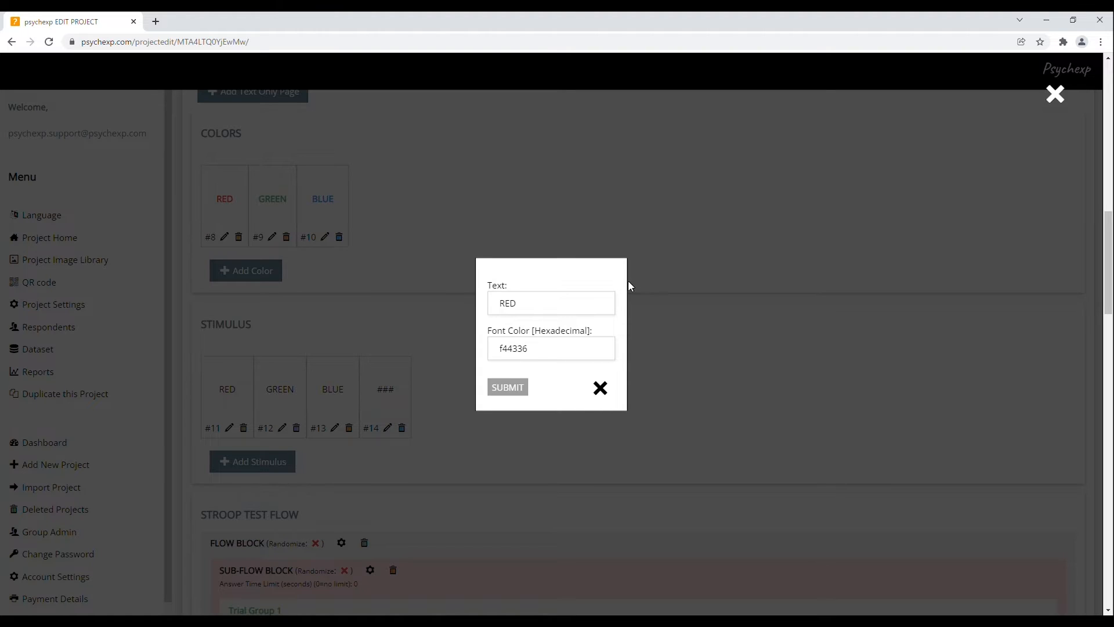
drag(497, 303, 523, 308)
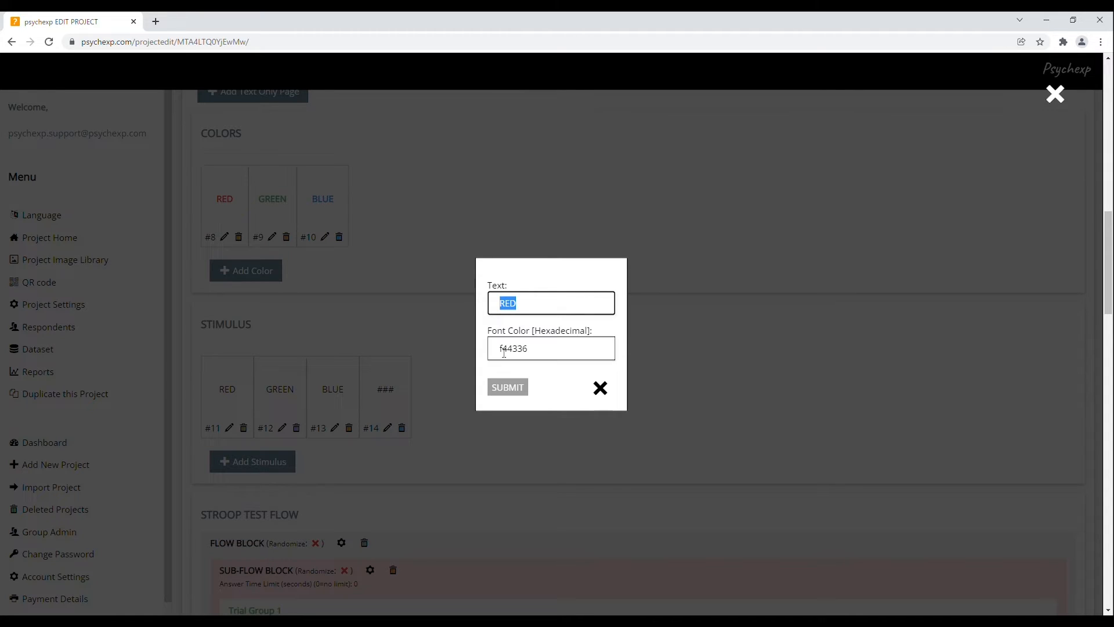
drag(503, 349, 532, 352)
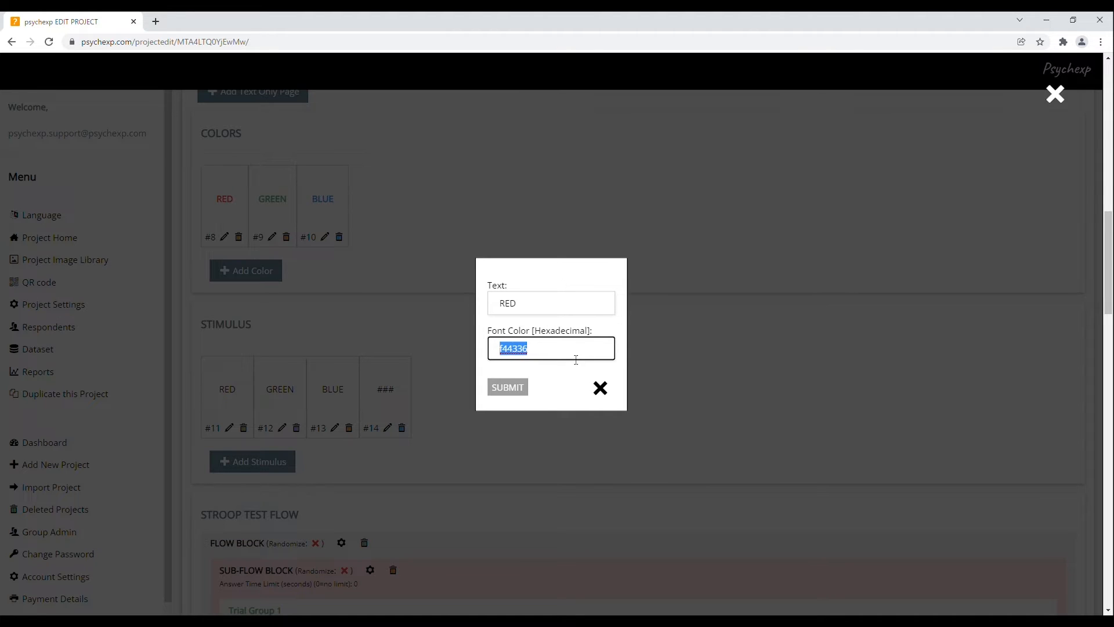
click(601, 389)
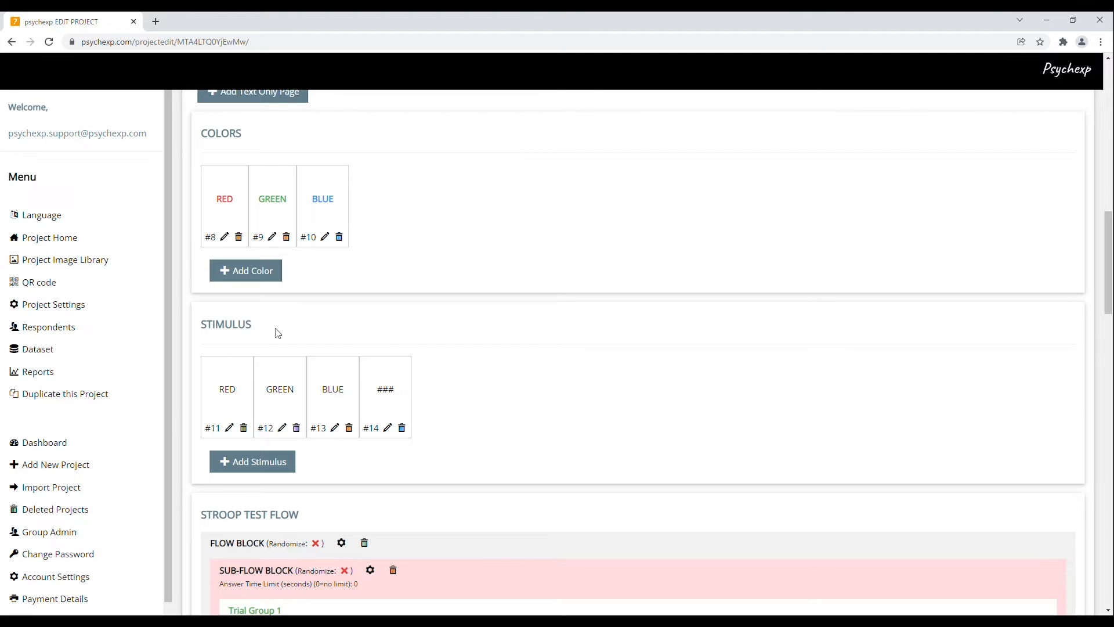
Inspect the text of the RED stimulus, closing its editor without submitting.
click(230, 427)
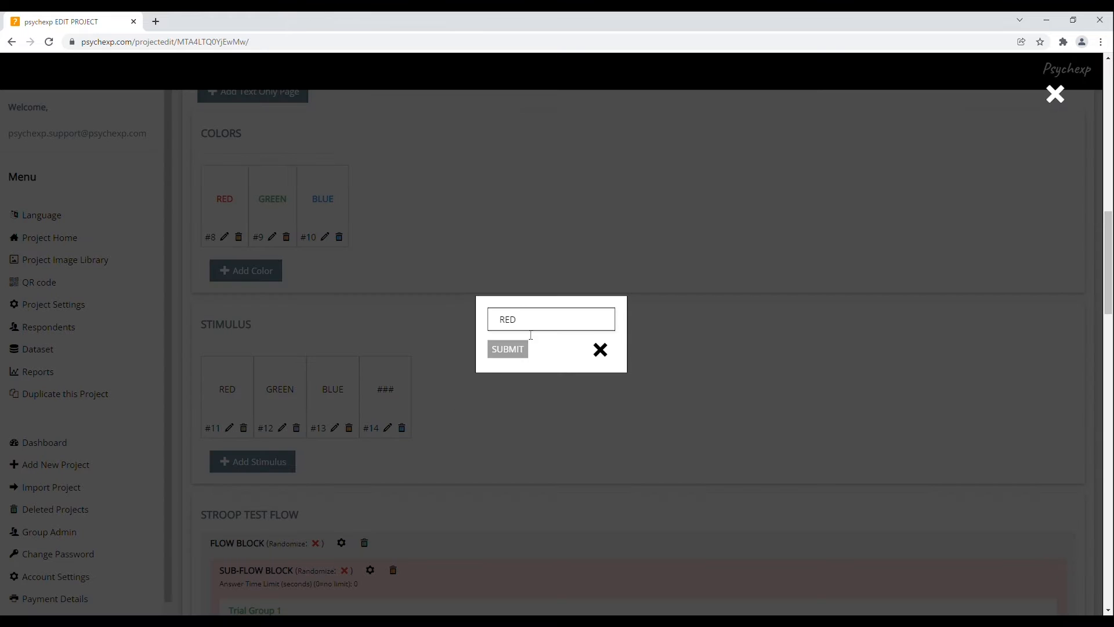
double_click(517, 322)
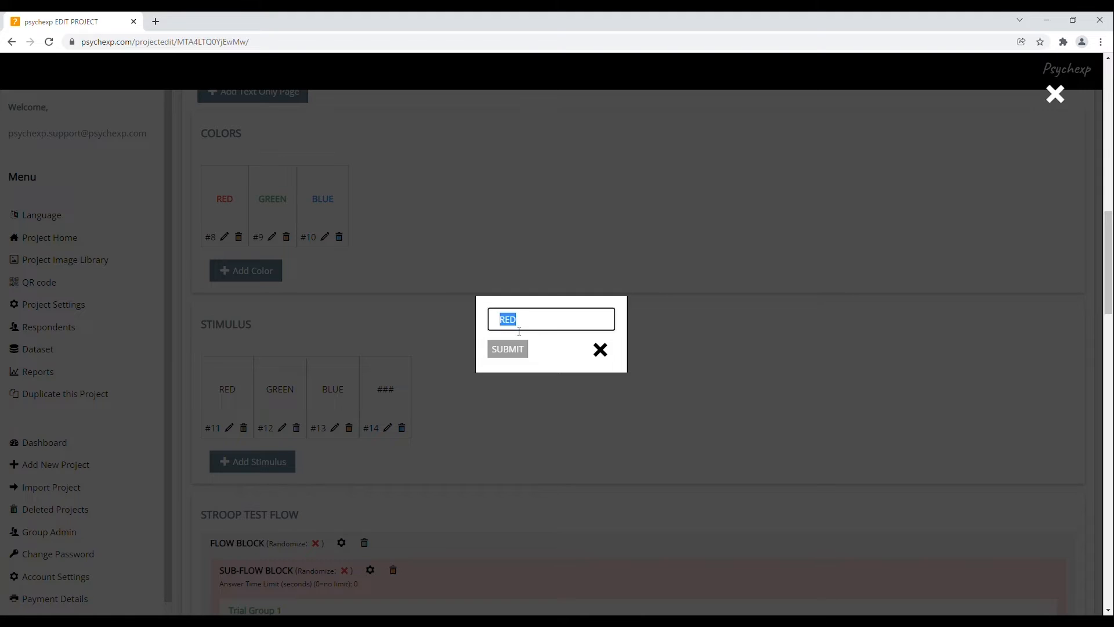
click(601, 351)
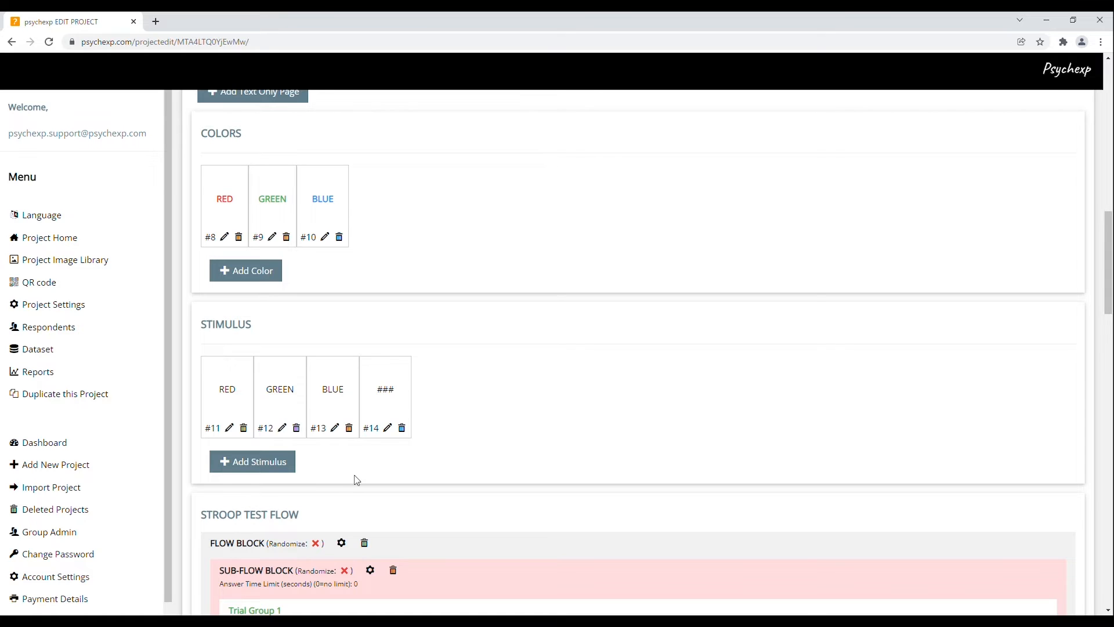
Examine the structure of the Stroop Test Flow, from the flow block and sub-flow block down to Trial Group 1.
scroll(464, 465, down, 1)
scroll(466, 466, down, 1)
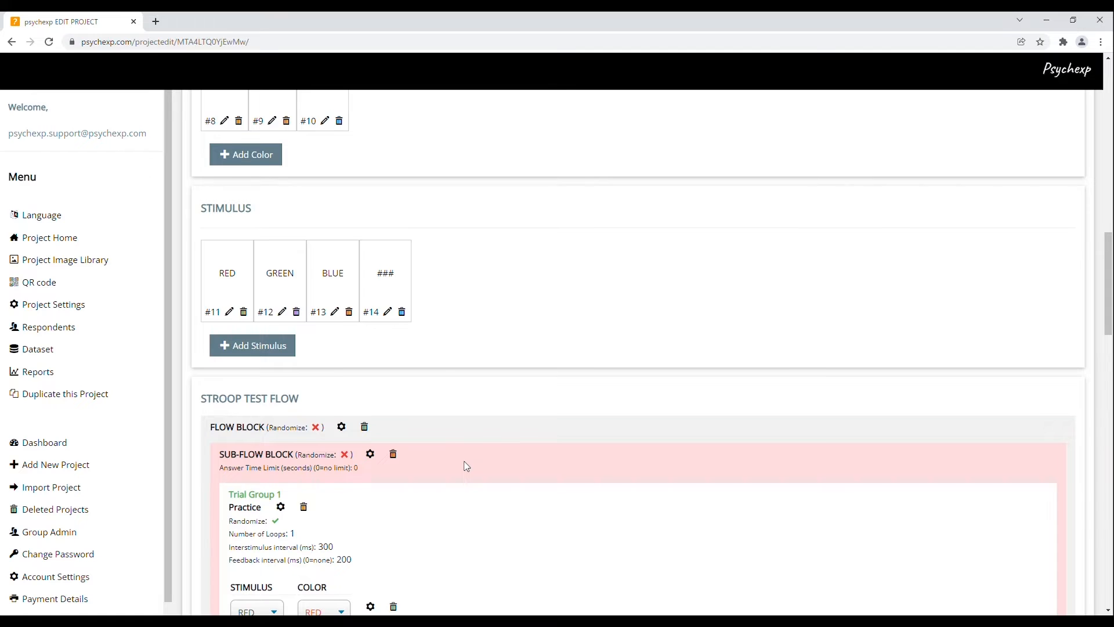
scroll(467, 466, down, 5)
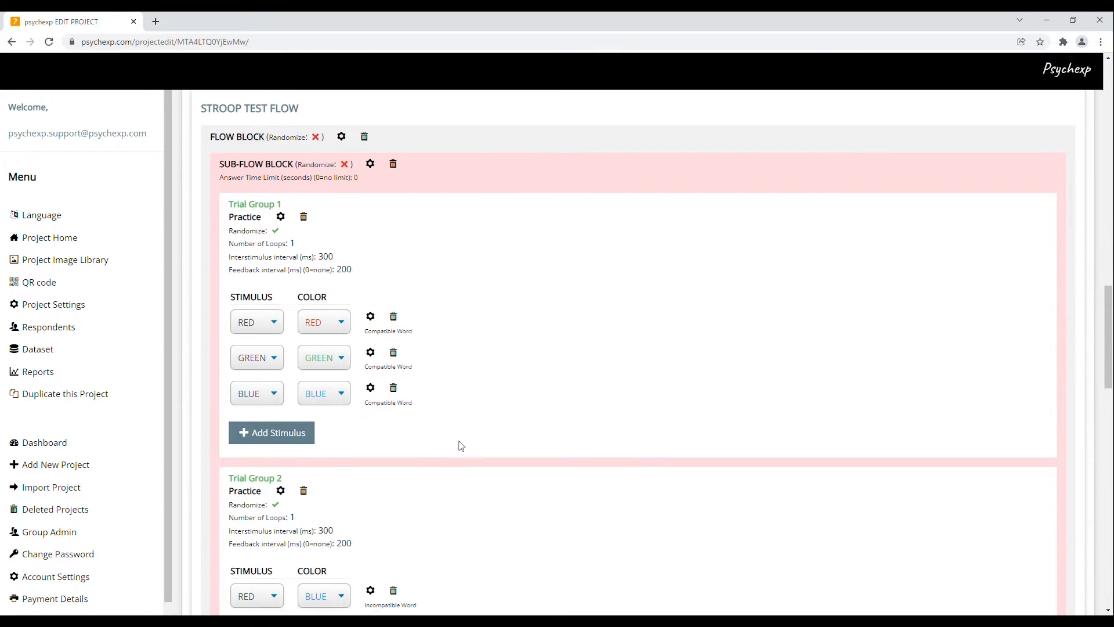
drag(200, 111, 303, 114)
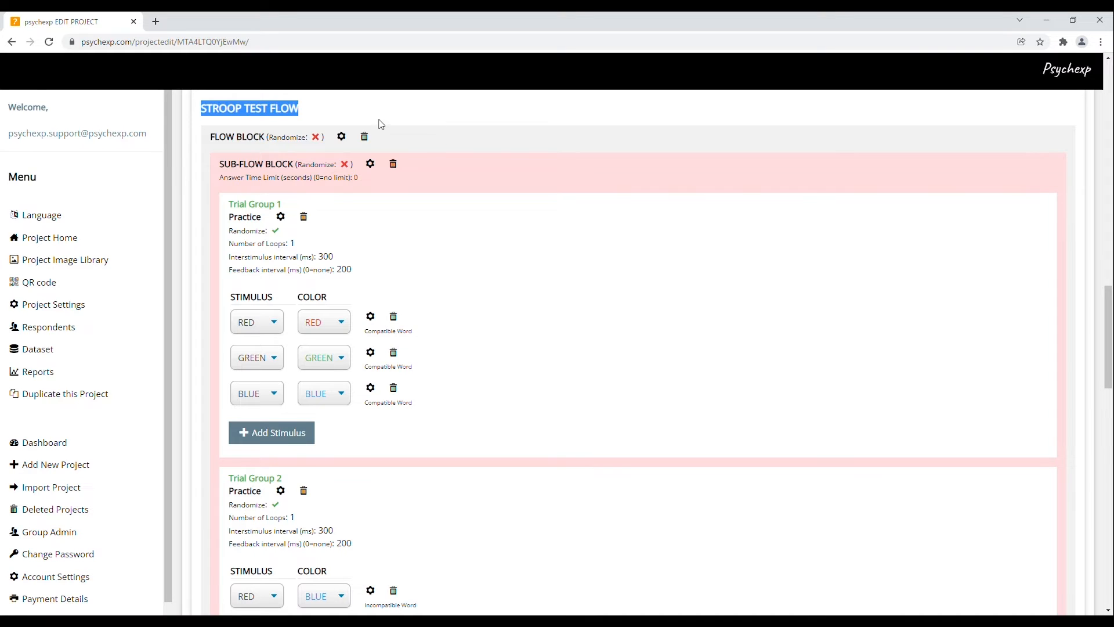
drag(211, 138, 294, 165)
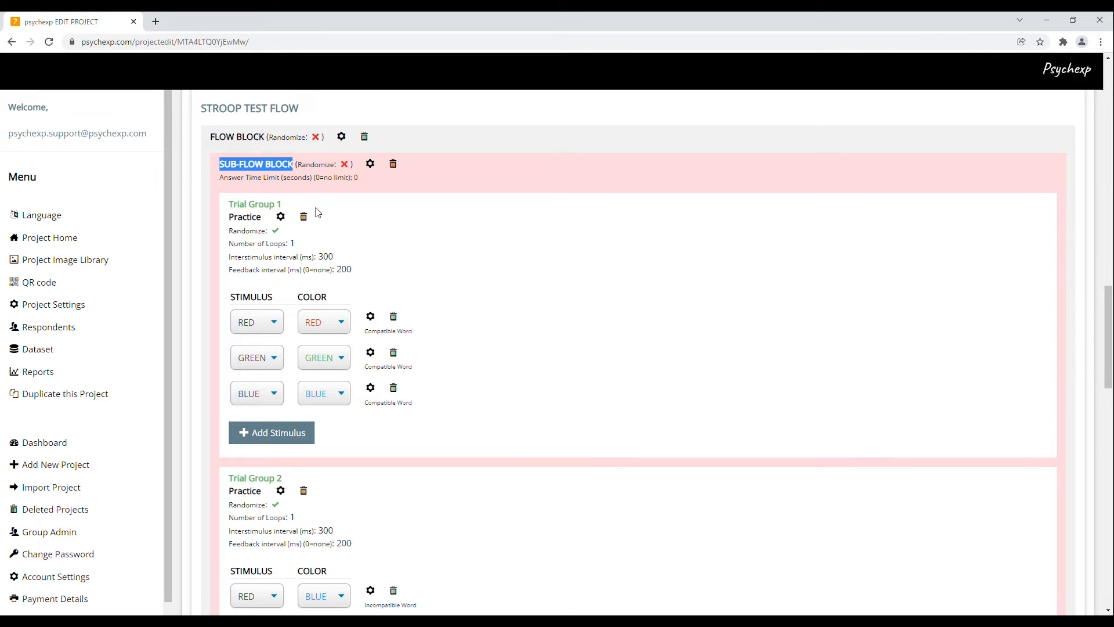
drag(228, 204, 275, 206)
click(334, 209)
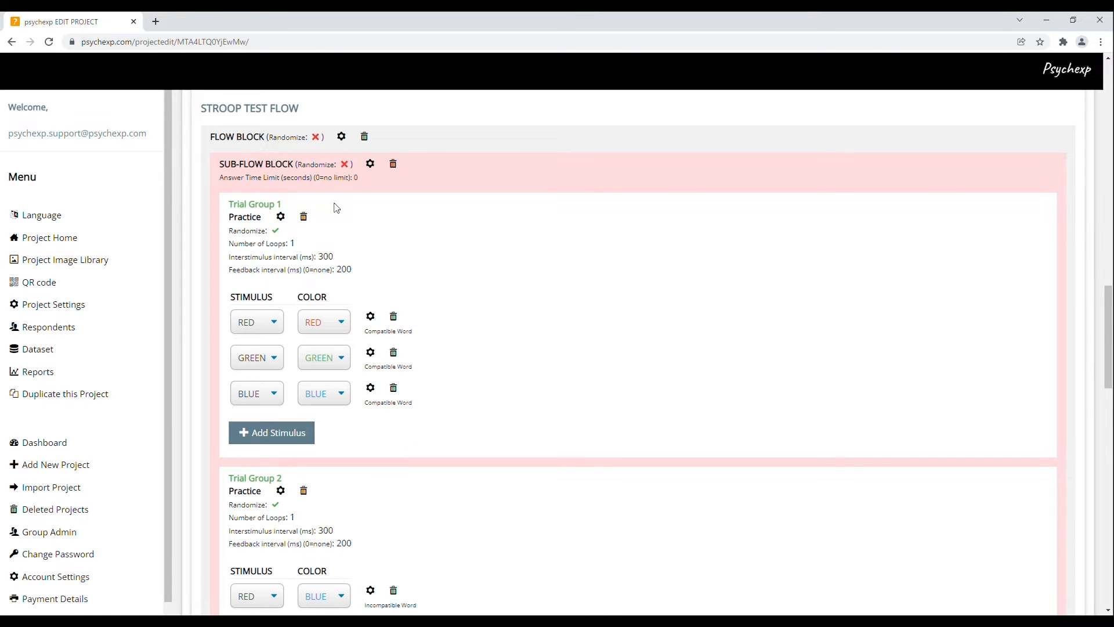
Inspect the sub-flow block's Randomize and Answer Time Limit settings, closing them without submitting.
click(371, 166)
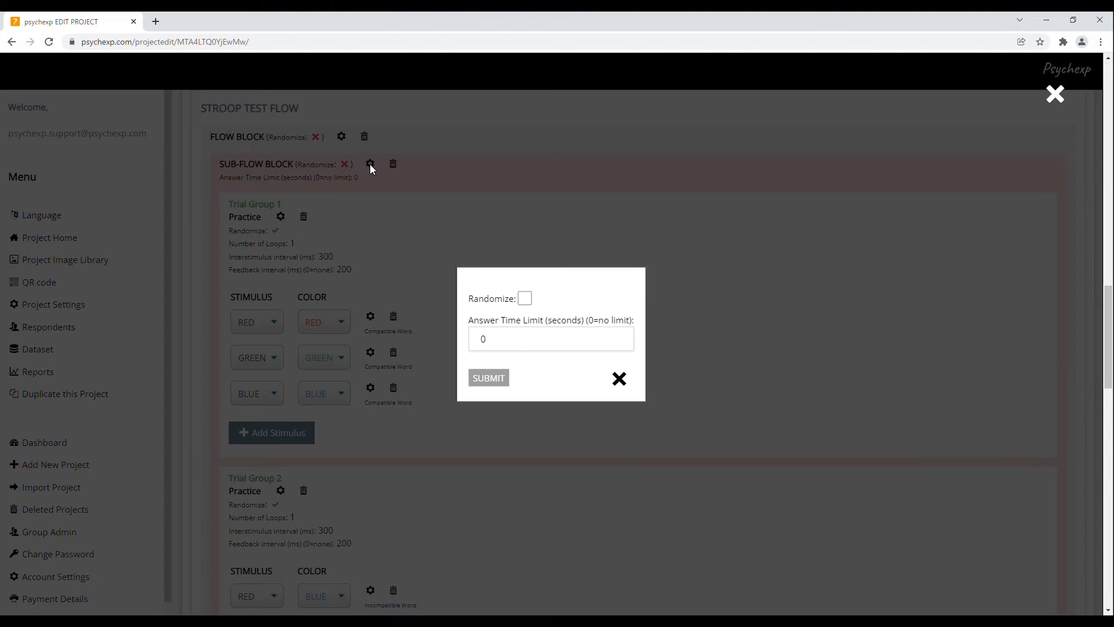
click(527, 299)
click(525, 299)
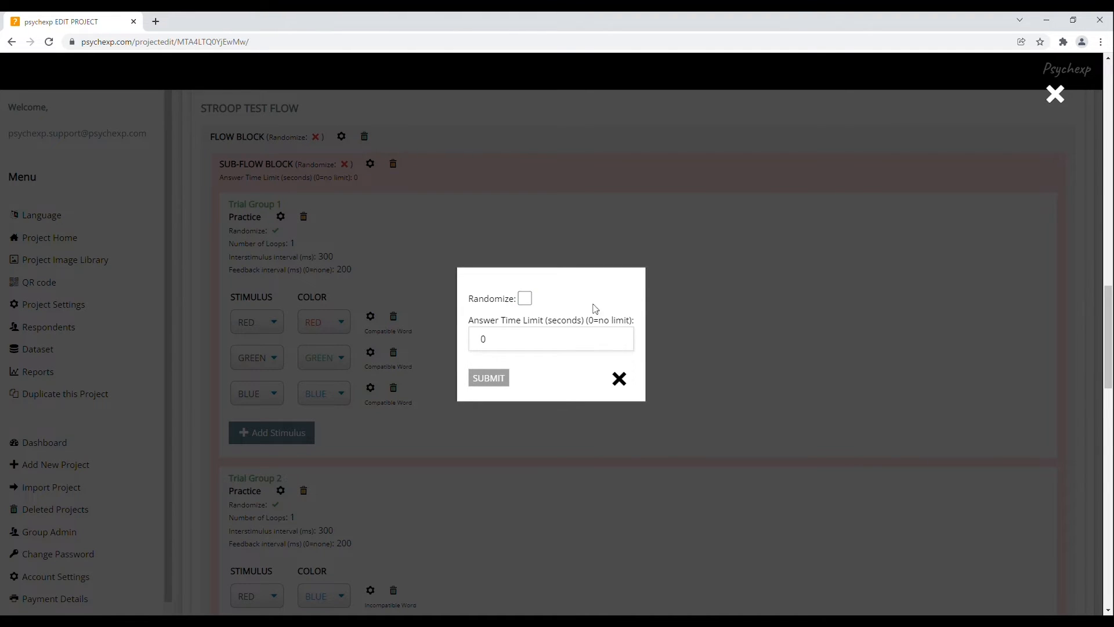
click(619, 379)
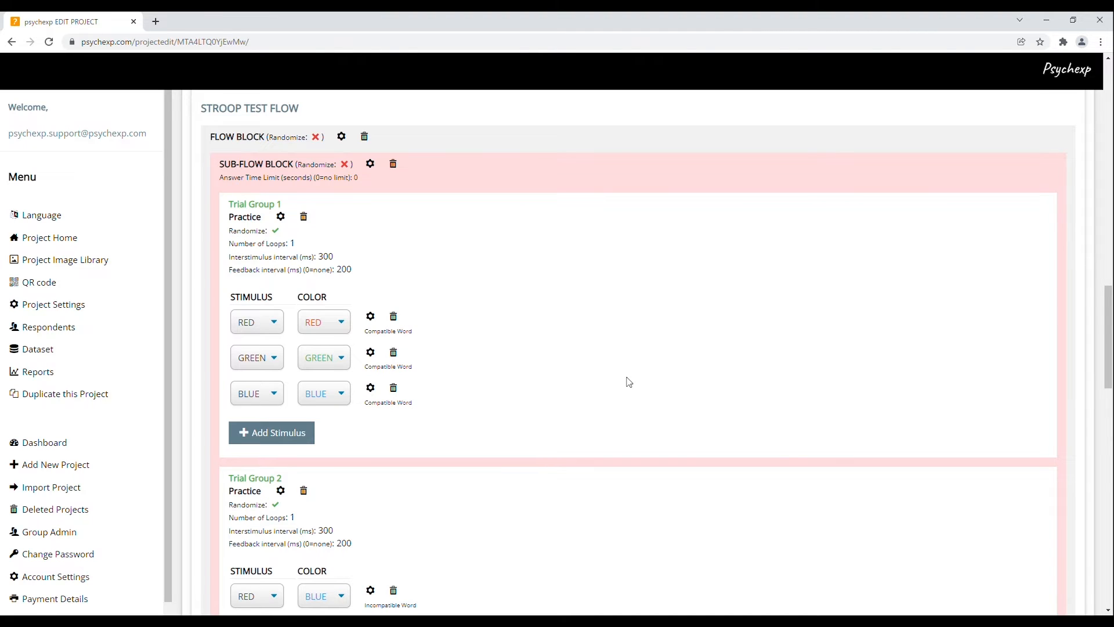
Look through the practice and test trial groups and the options for adding trial groups, sub-flow blocks and flow blocks.
scroll(629, 383, down, 13)
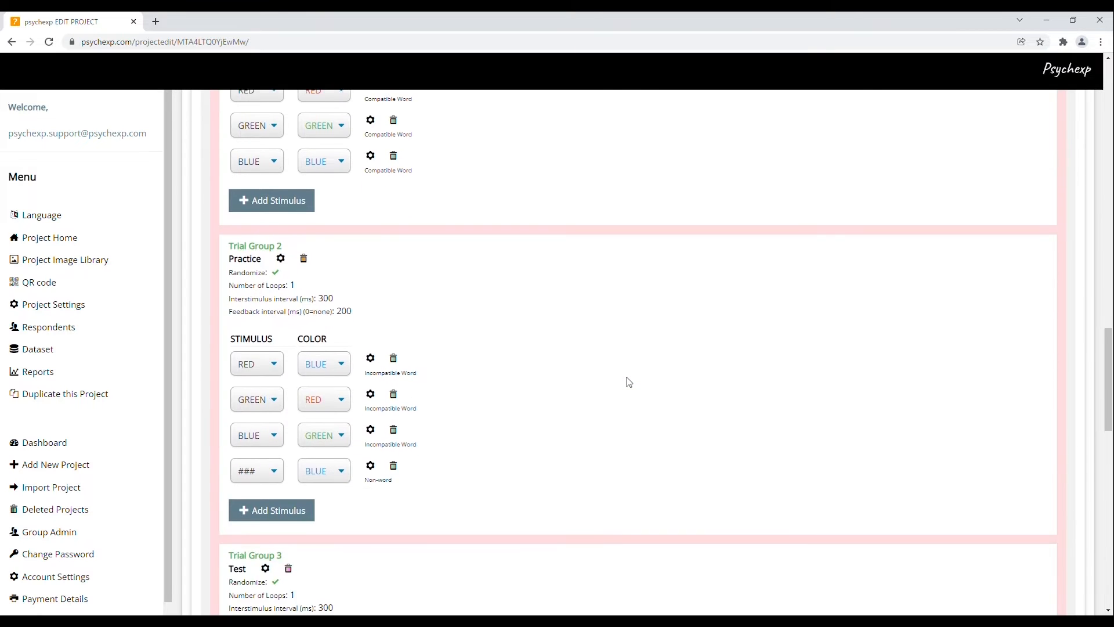
scroll(630, 382, down, 2)
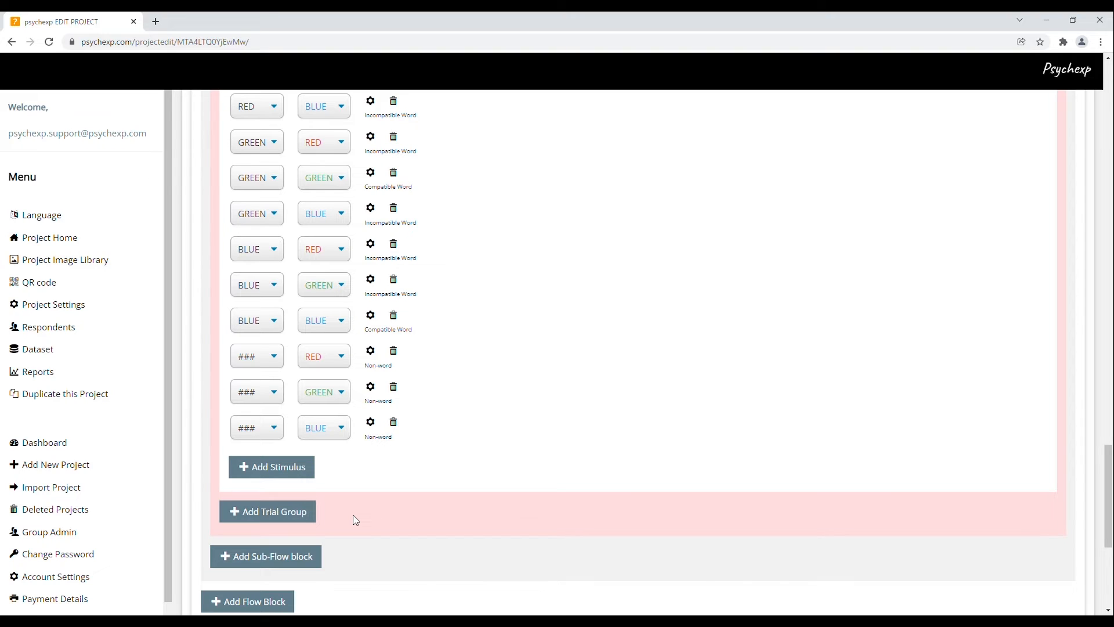
scroll(460, 487, up, 5)
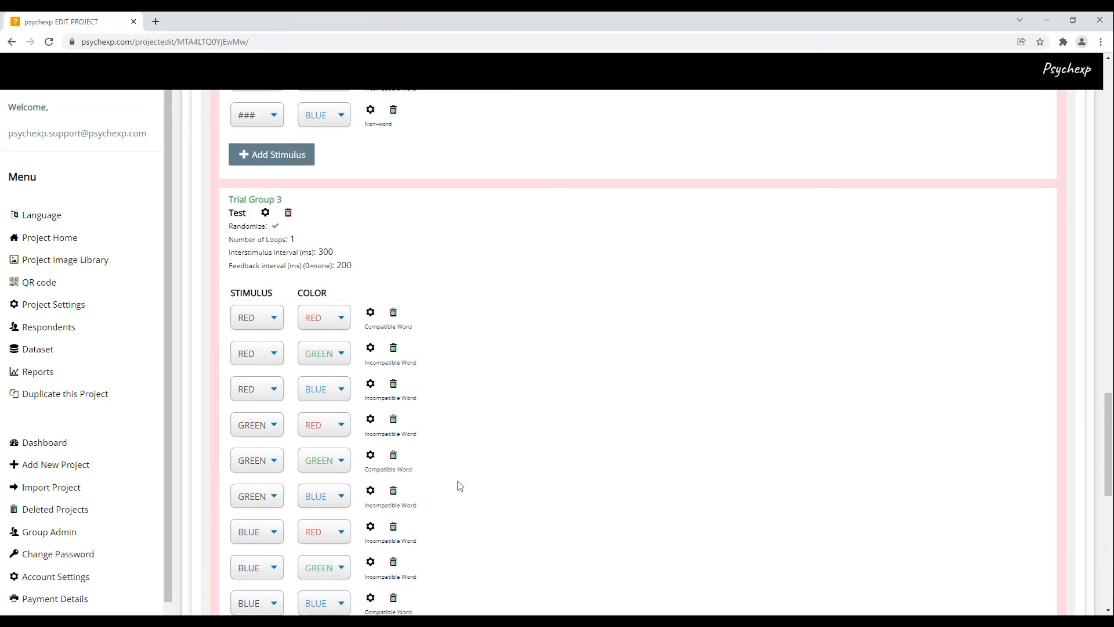
scroll(460, 486, up, 9)
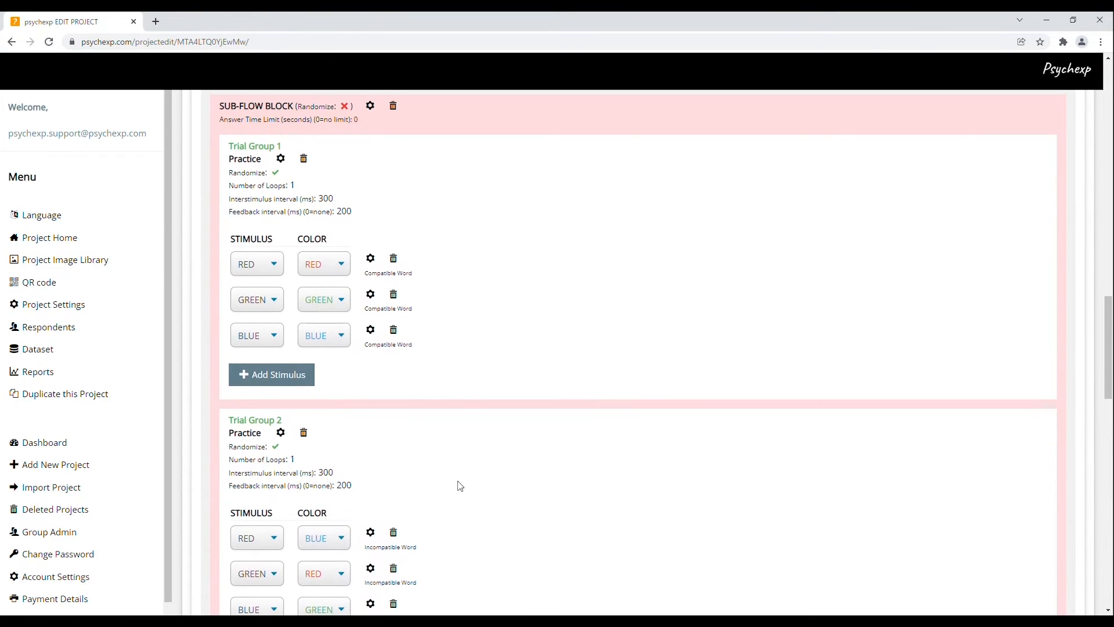
Examine the first stimulus and color pair in Trial Group 1 along with its word compatibility label.
scroll(460, 486, up, 1)
scroll(460, 486, down, 1)
click(275, 270)
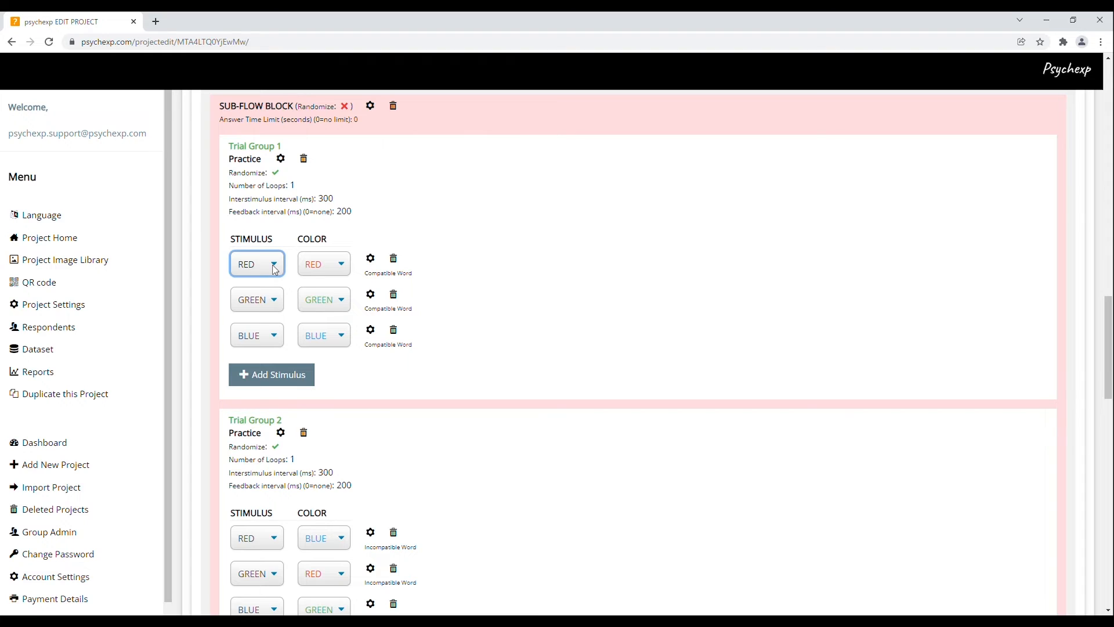
click(347, 269)
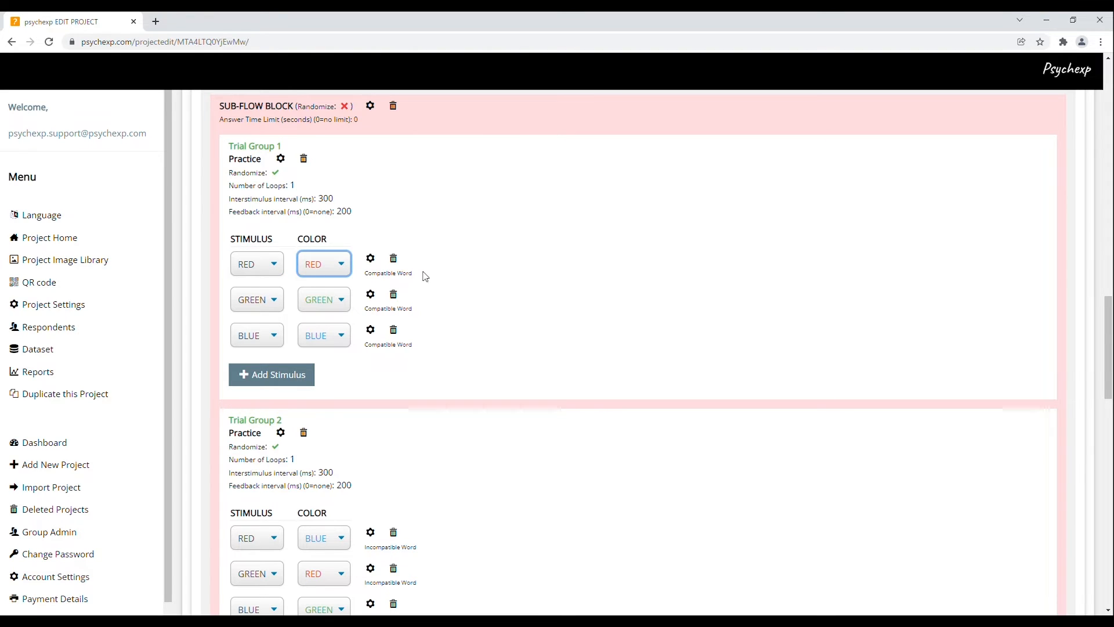
drag(416, 280, 366, 283)
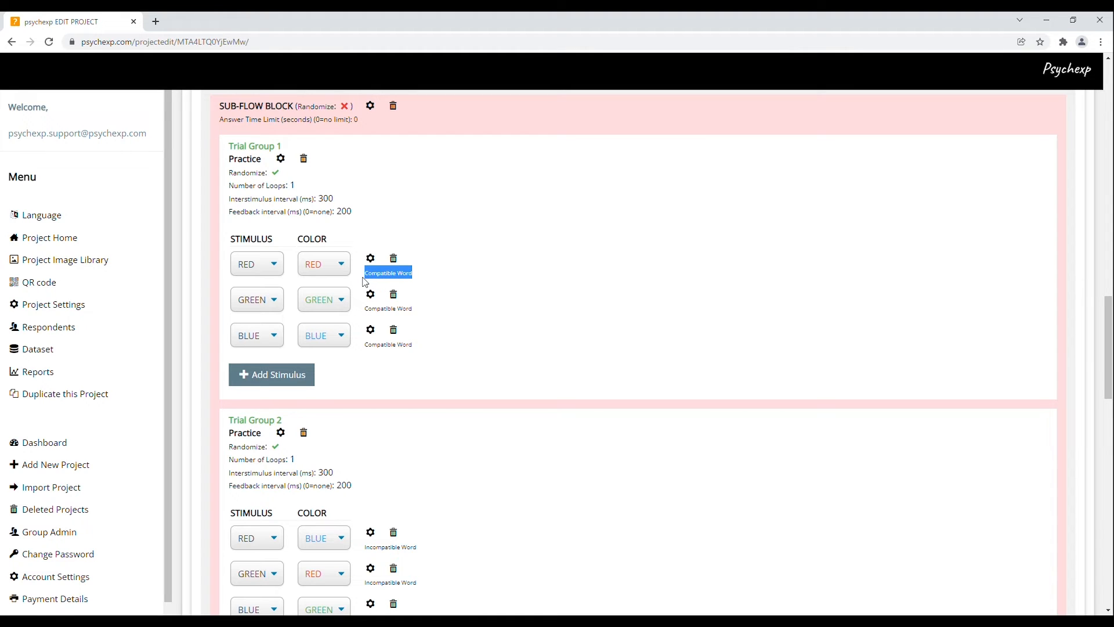
click(448, 270)
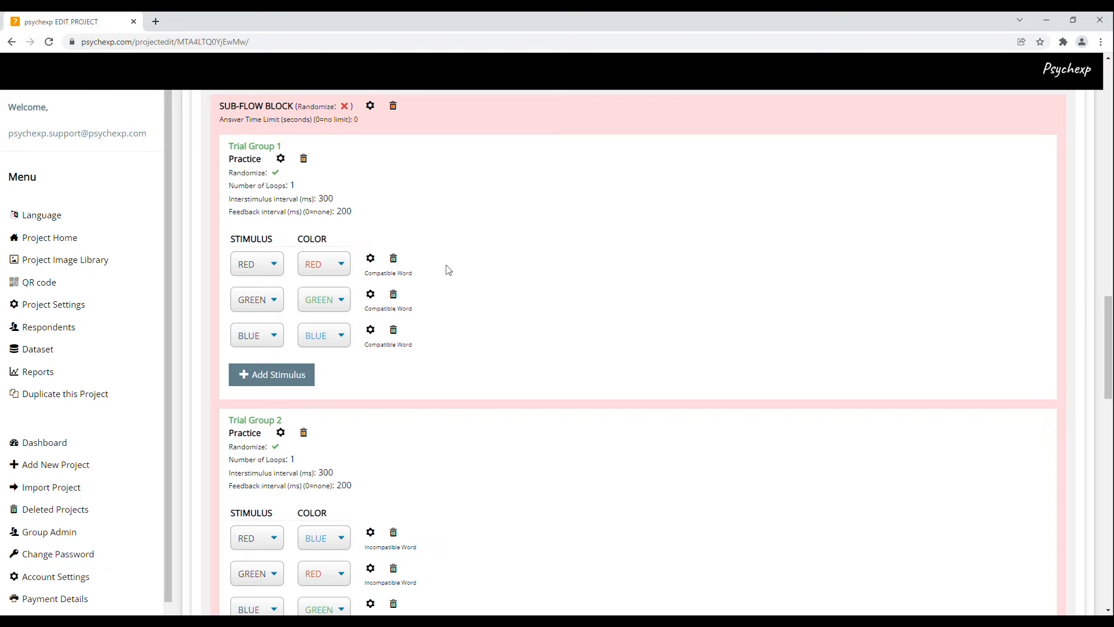
Examine Trial Group 2's stimulus and color pairs along with their Incompatible Word and Non-word labels.
scroll(493, 308, down, 2)
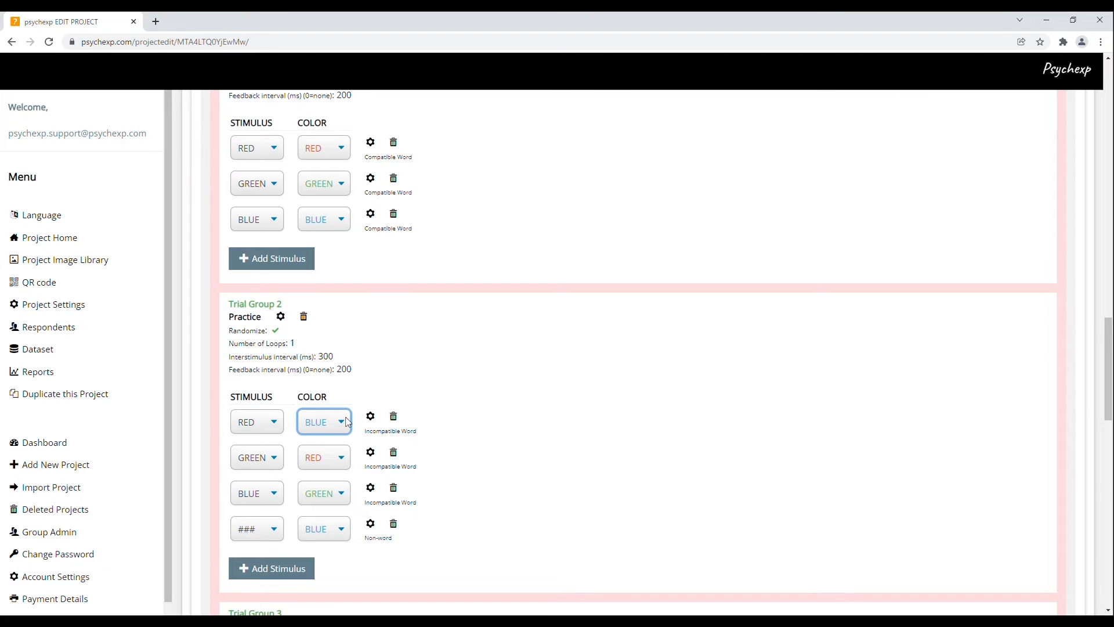
click(276, 463)
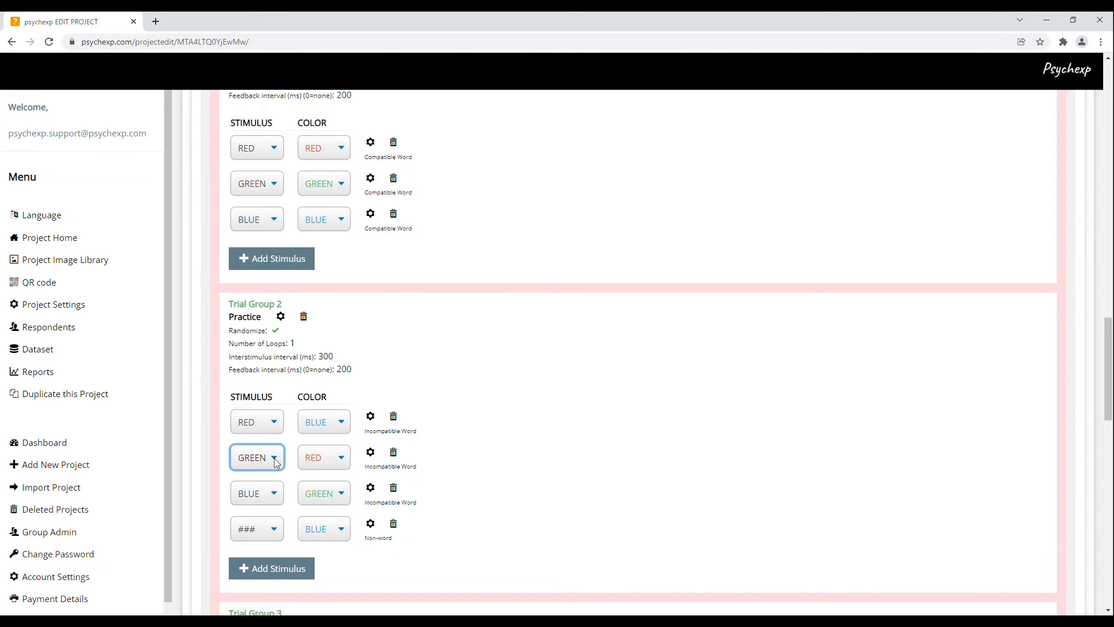
click(343, 463)
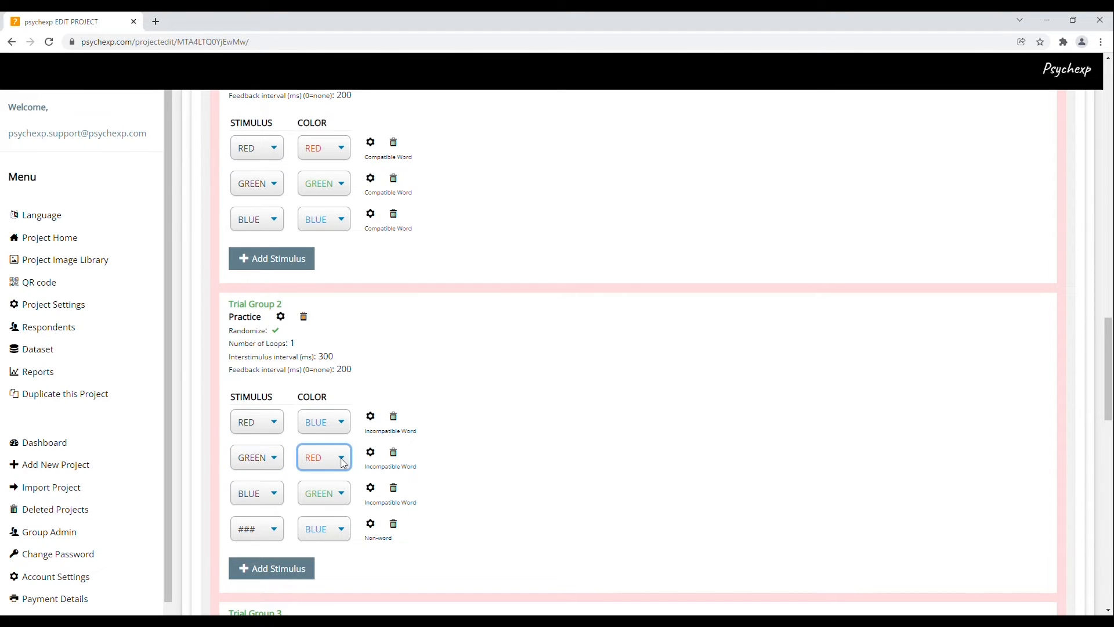
click(276, 492)
click(339, 496)
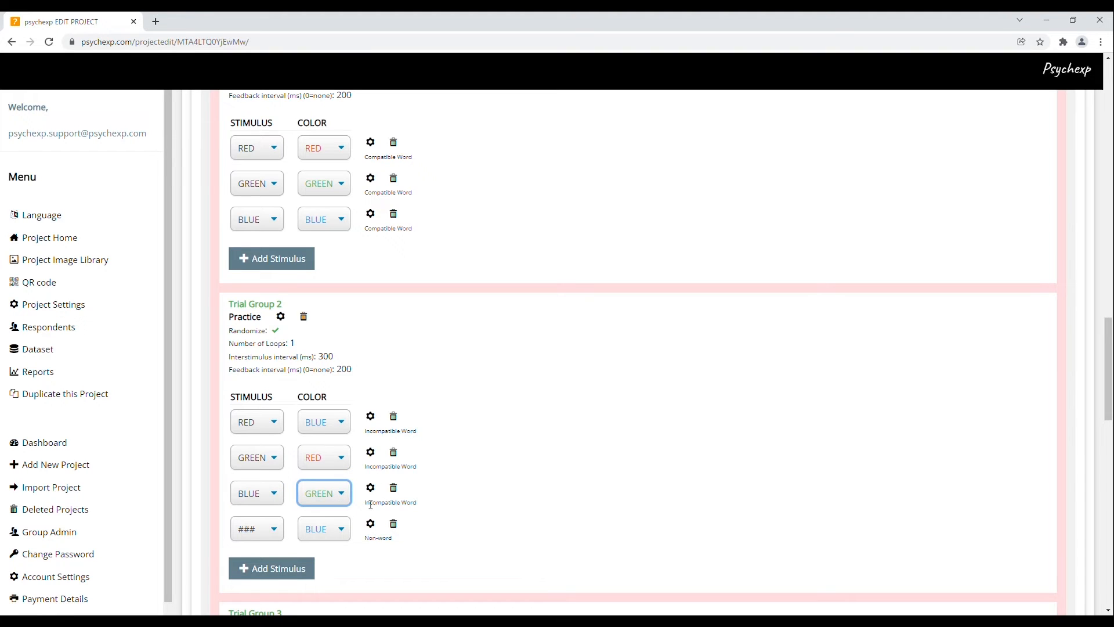
drag(365, 506, 427, 506)
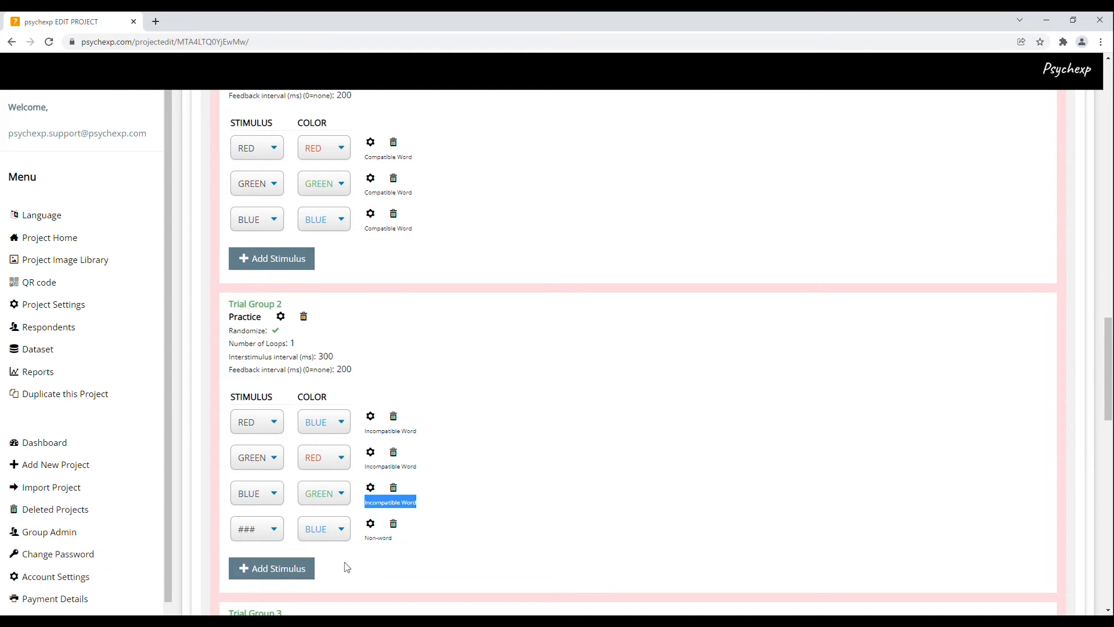
click(274, 531)
drag(366, 540, 397, 547)
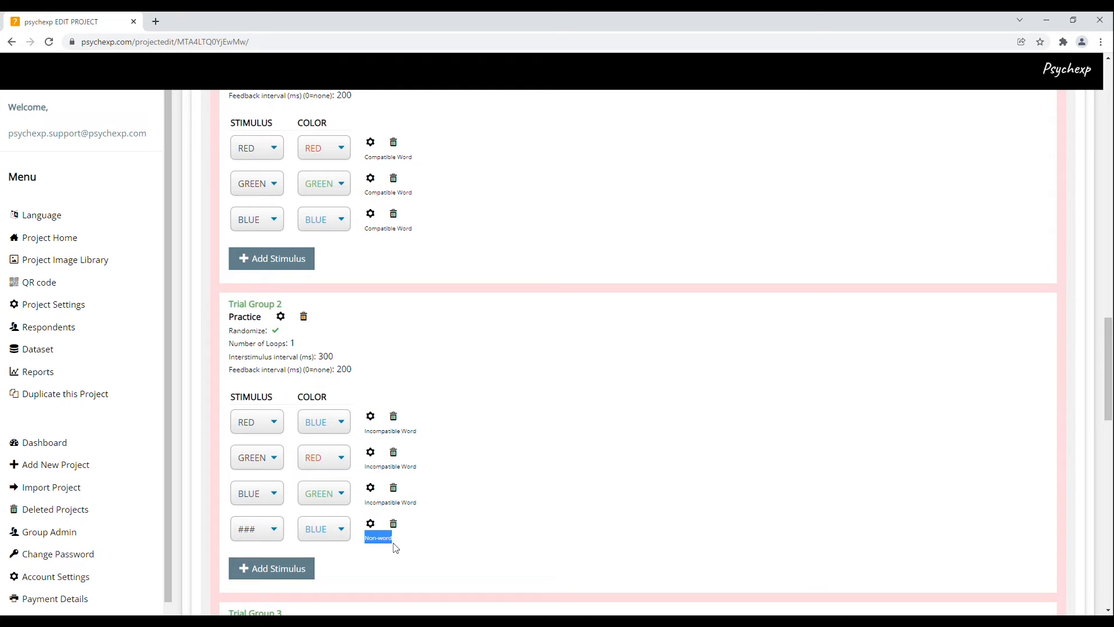
click(479, 525)
Inspect the word compatibility options of the first stimulus in Trial Group 2, closing them without submitting.
click(370, 417)
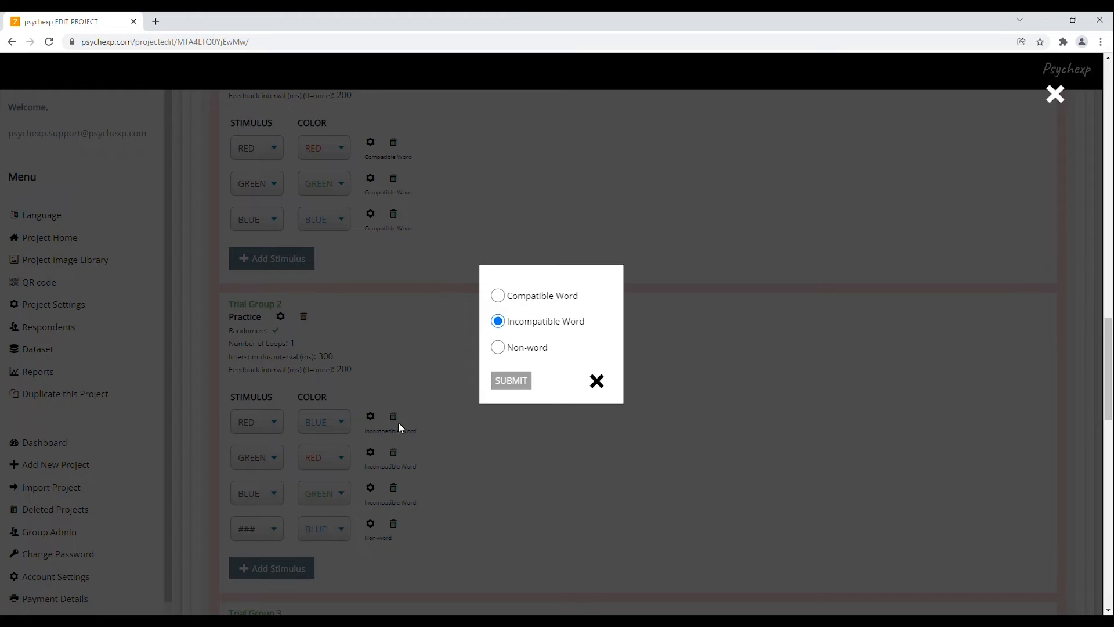
click(499, 348)
click(498, 322)
click(598, 383)
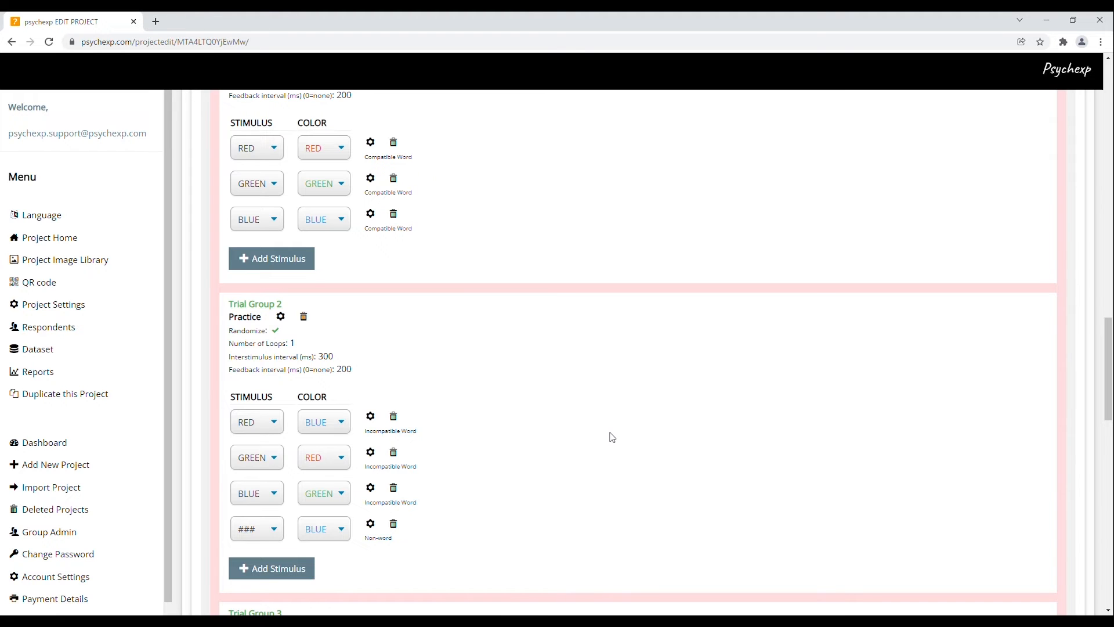
Review the stimulus and color combinations of the test trials in Trial Group 3.
scroll(613, 438, down, 5)
scroll(613, 438, down, 4)
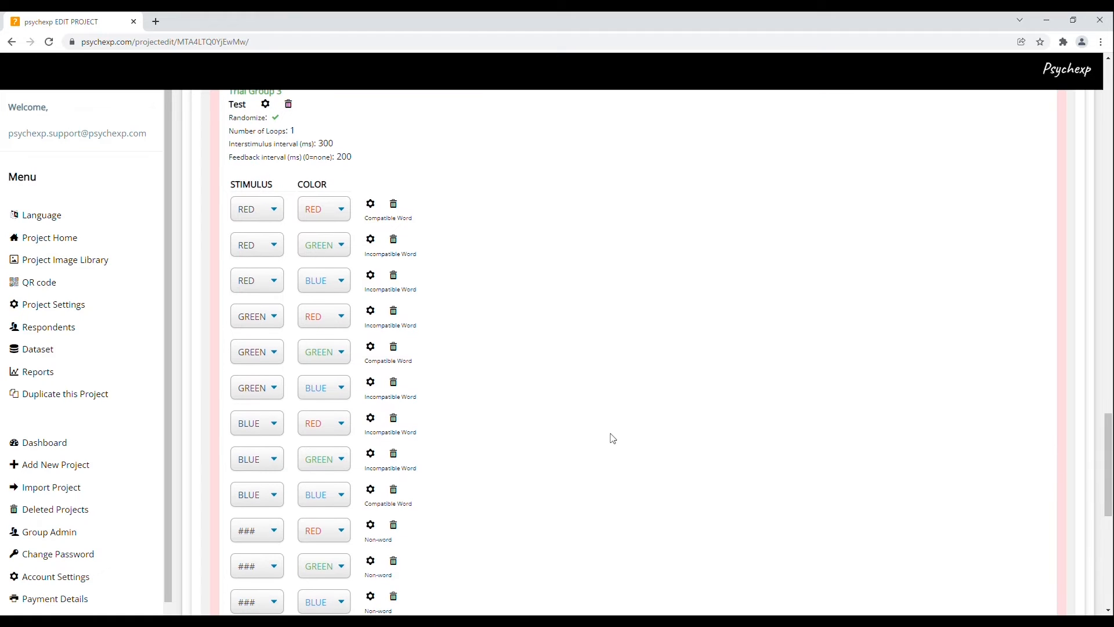
scroll(613, 438, up, 1)
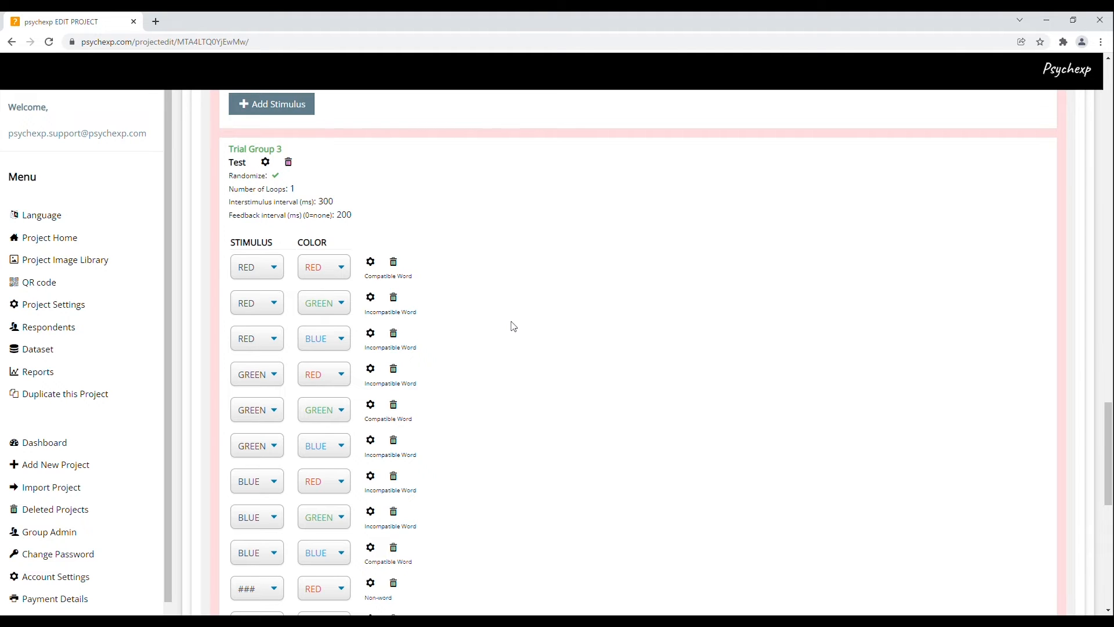
scroll(513, 326, down, 2)
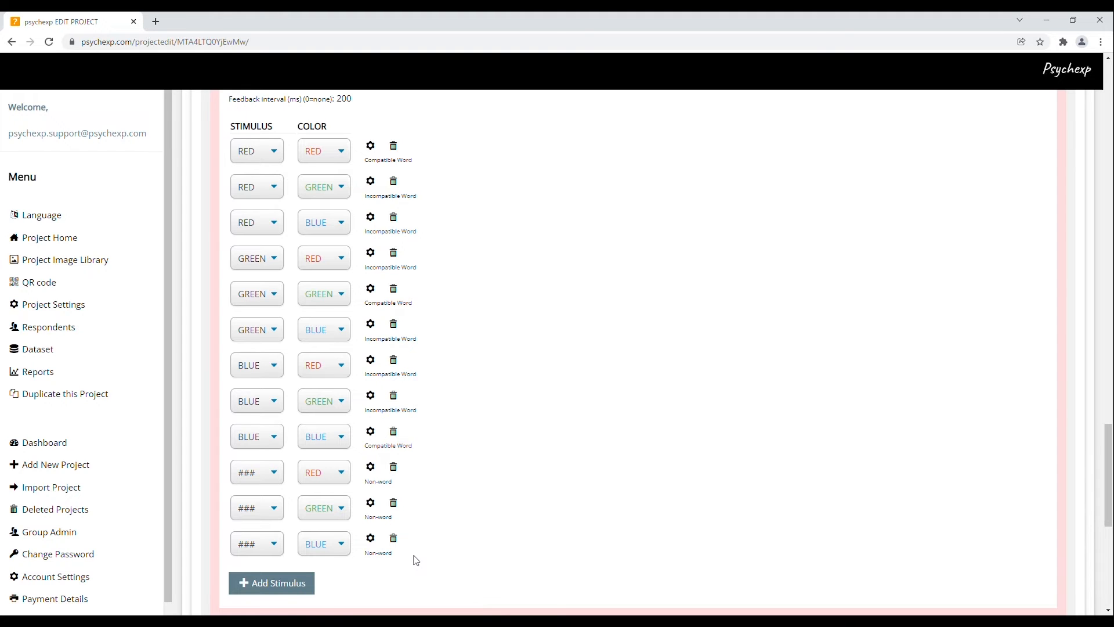
scroll(416, 560, down, 8)
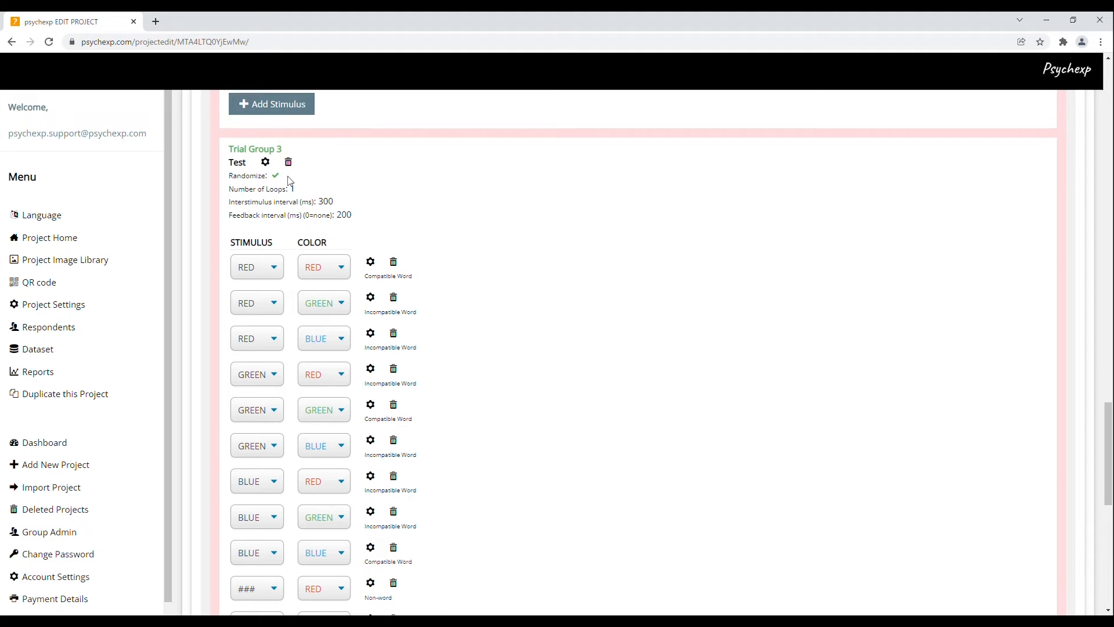
Try out the Randomize option and a Number of Loops of 2 in Trial Group 3's settings.
click(266, 163)
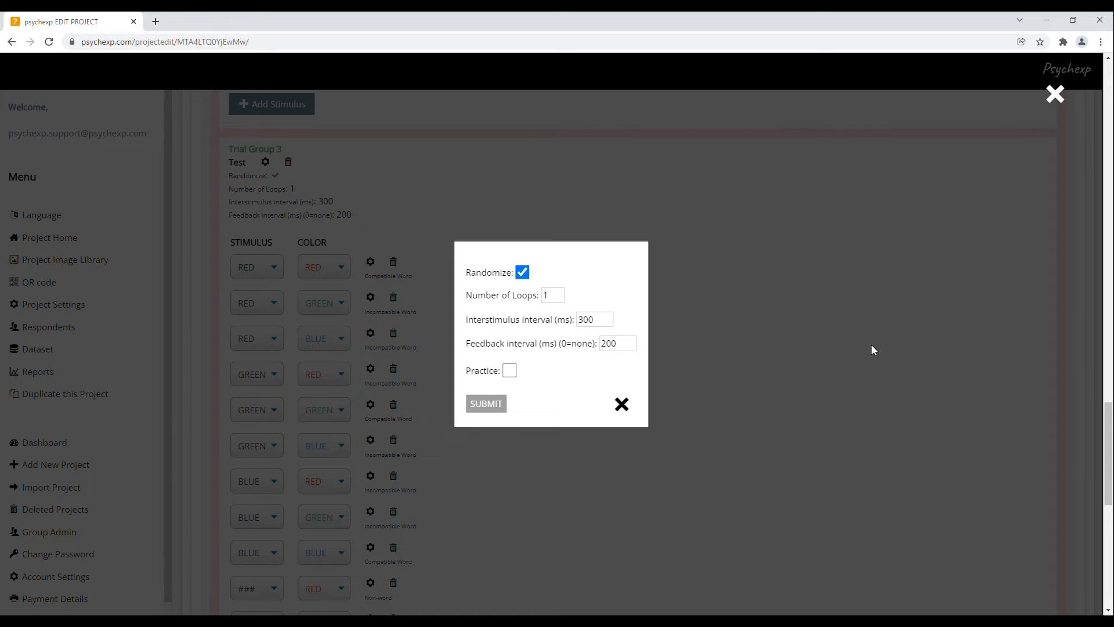
click(523, 274)
click(525, 276)
drag(467, 296, 532, 313)
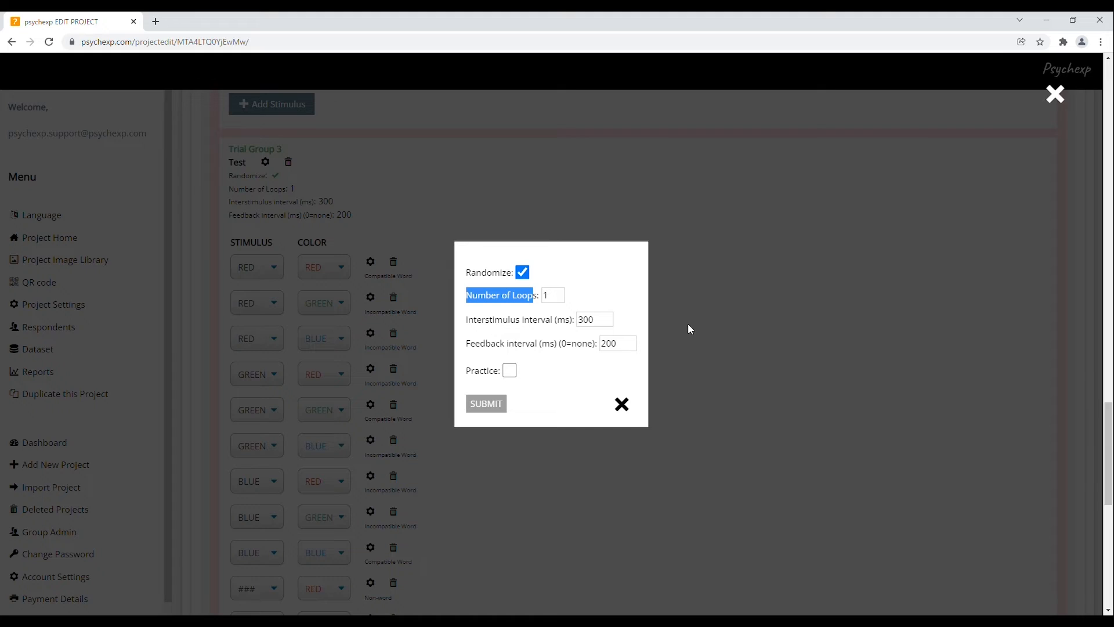
click(584, 294)
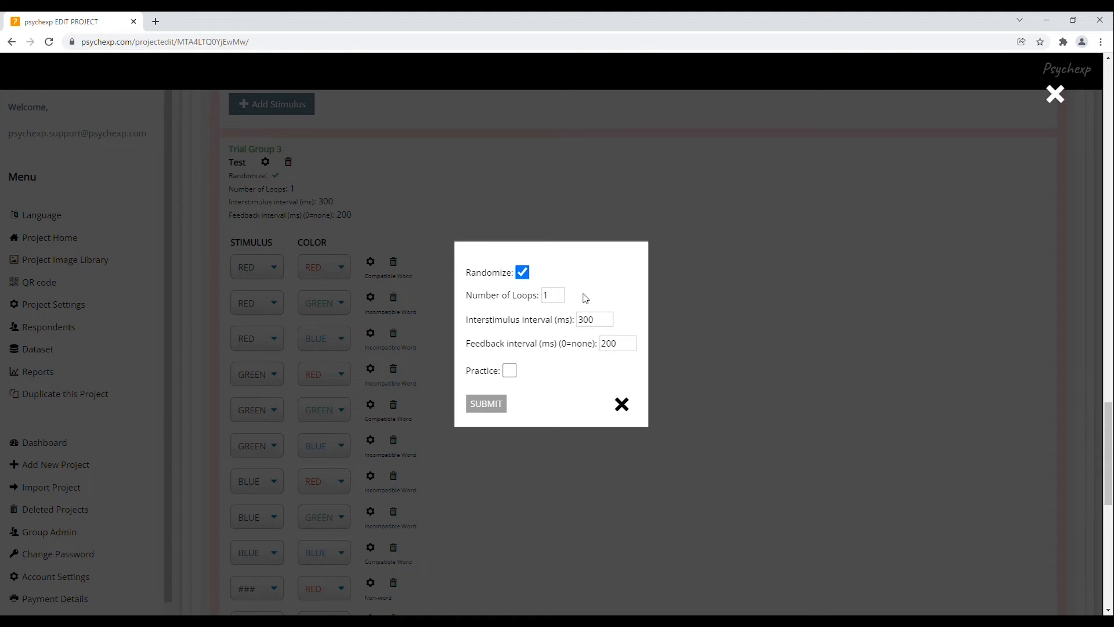
double_click(549, 298)
text(2)
click(588, 295)
Try a feedback interval of 0 and the Practice option for Trial Group 3, closing the settings without submitting.
click(589, 326)
double_click(585, 326)
click(630, 320)
click(630, 344)
drag(632, 344, 603, 348)
text(0)
click(514, 374)
click(515, 375)
click(515, 378)
click(621, 404)
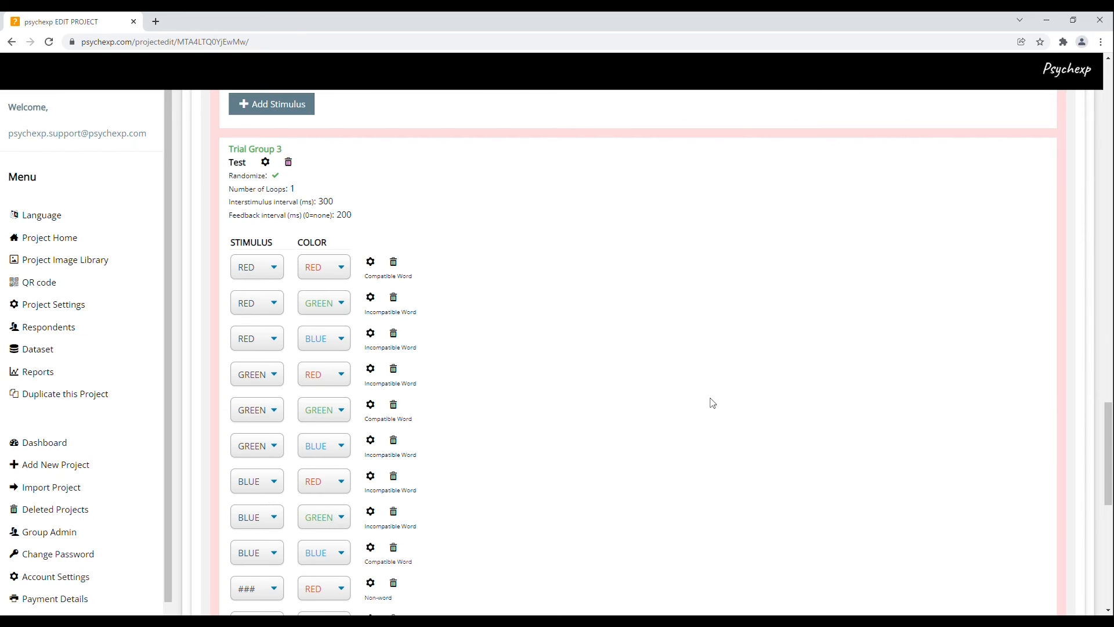
Open the project preview and answer the sample multiple choice question.
scroll(713, 406, down, 2)
scroll(713, 406, down, 4)
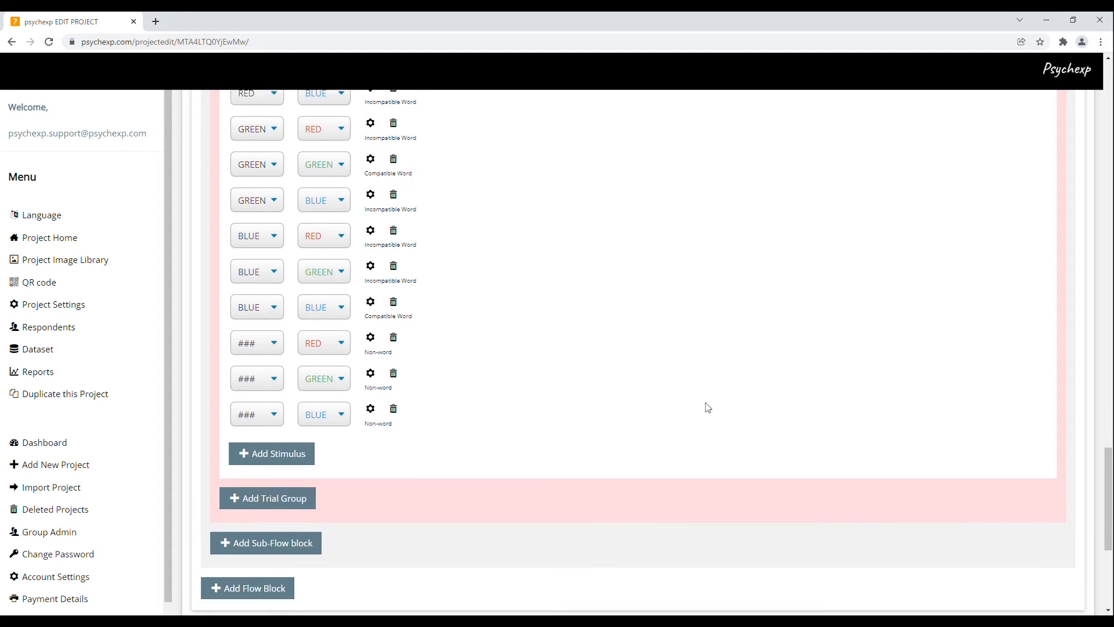
scroll(707, 407, down, 1)
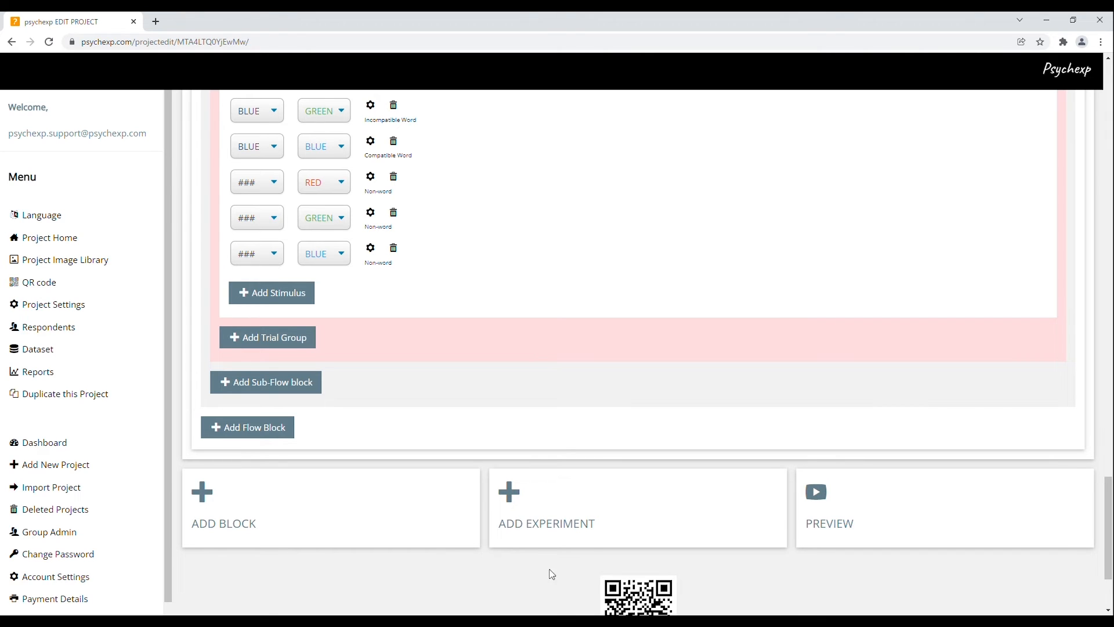
click(879, 519)
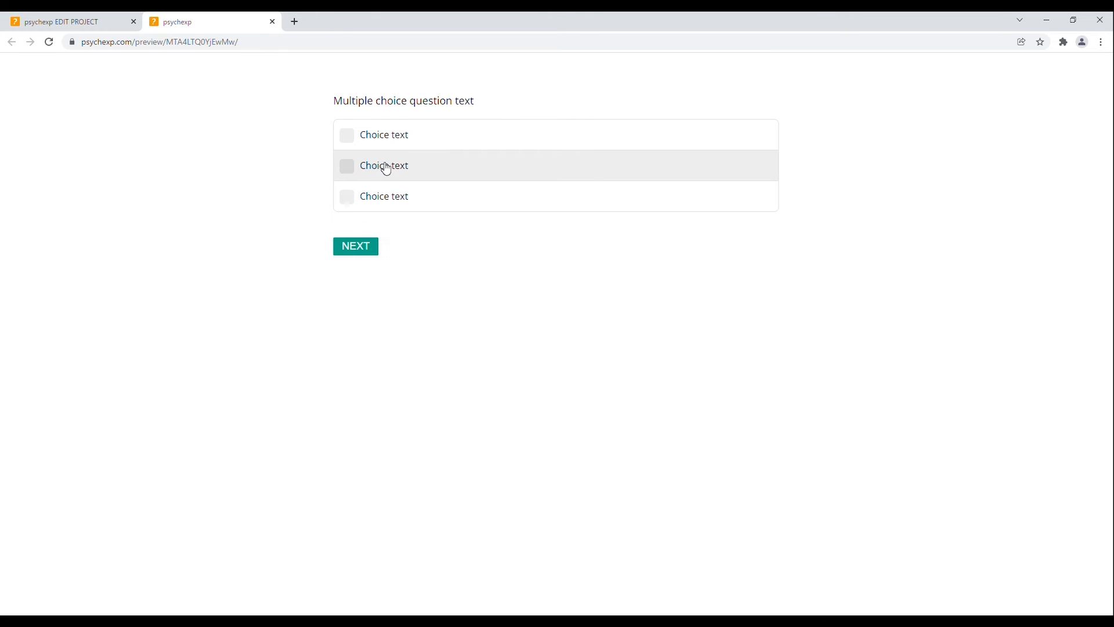
click(384, 167)
click(388, 204)
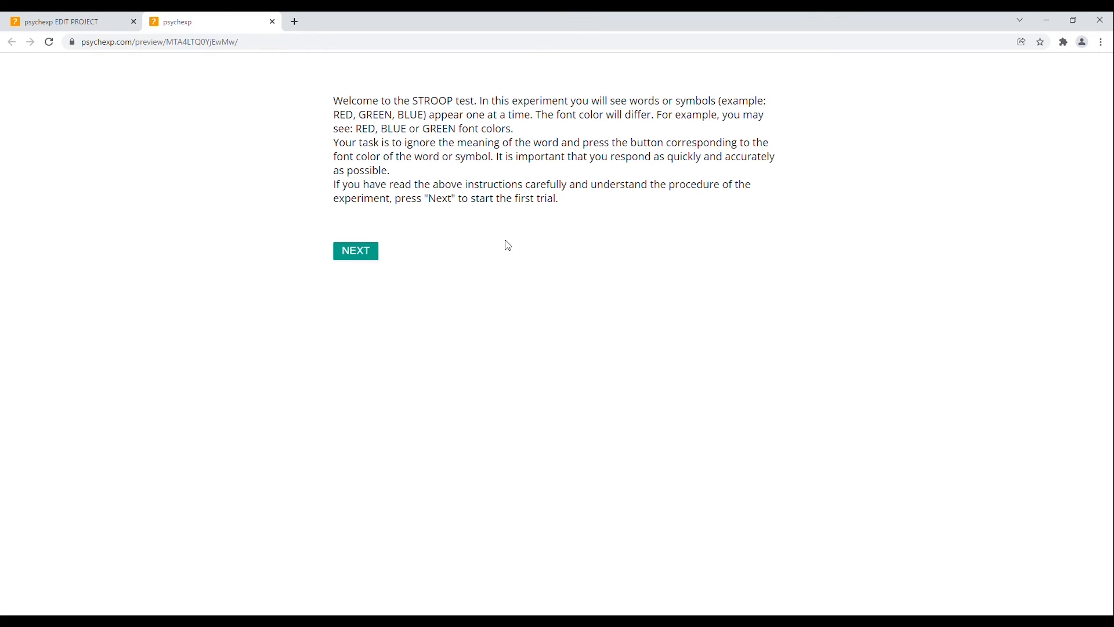
Proceed past the Stroop welcome instructions and choose Keyboard as the data input device.
click(365, 258)
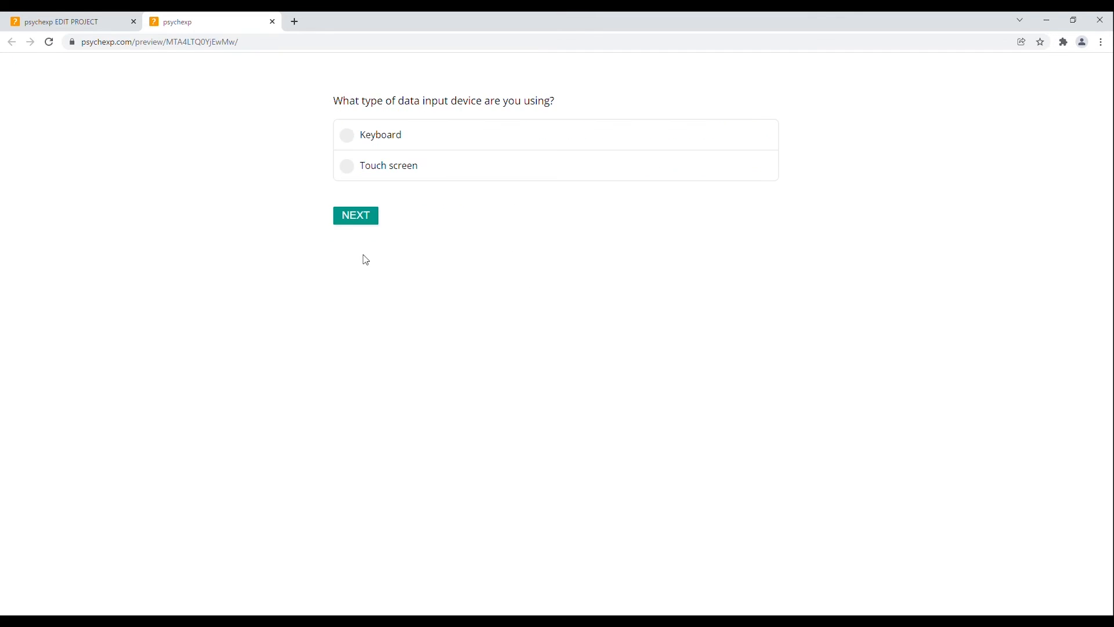
click(388, 138)
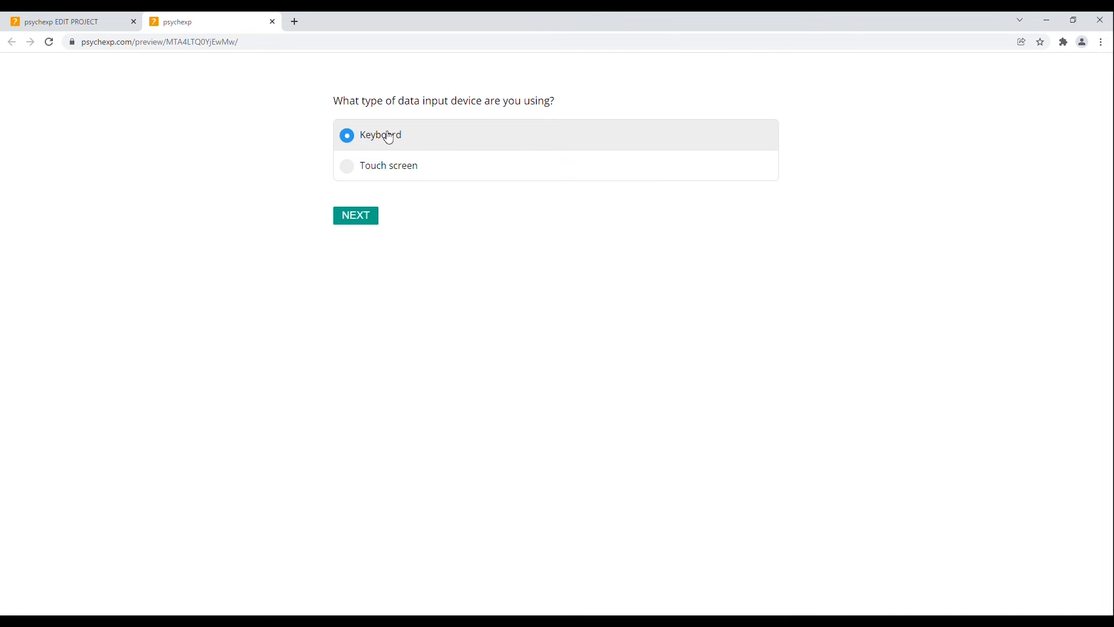
click(362, 218)
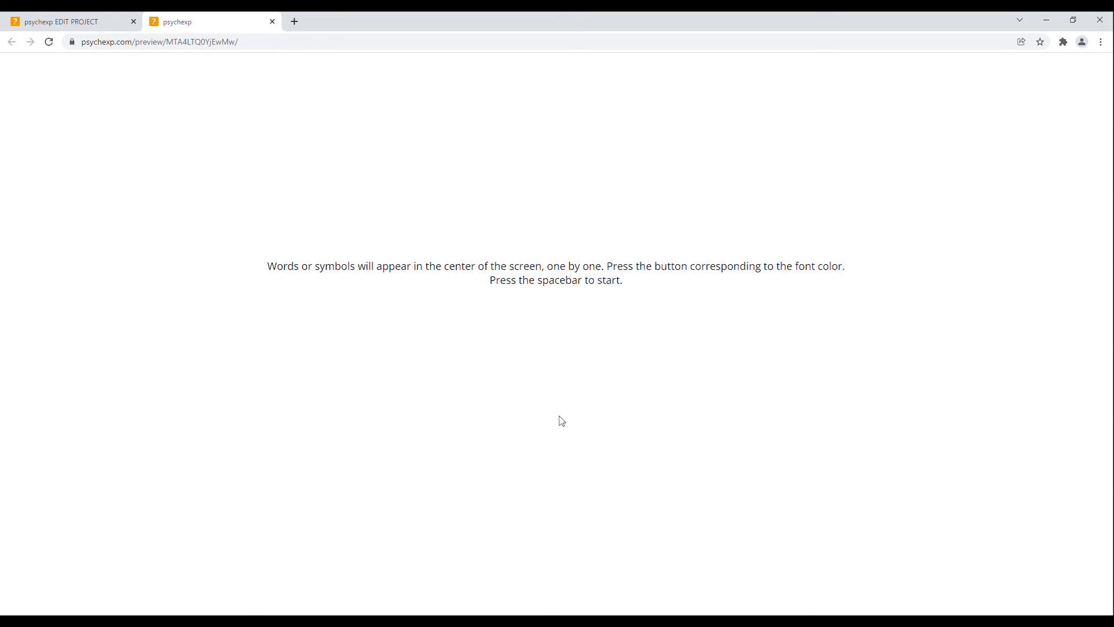
Start the preview test and answer the first practice trial by font color: GREEN, RED and BLUE.
key(space)
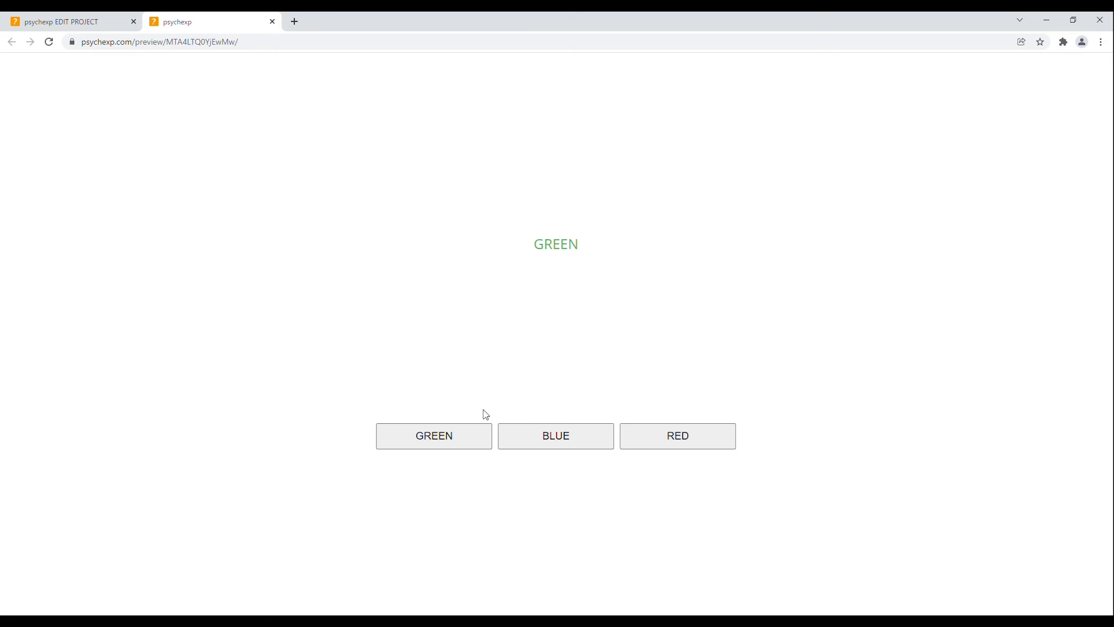
click(437, 440)
click(677, 442)
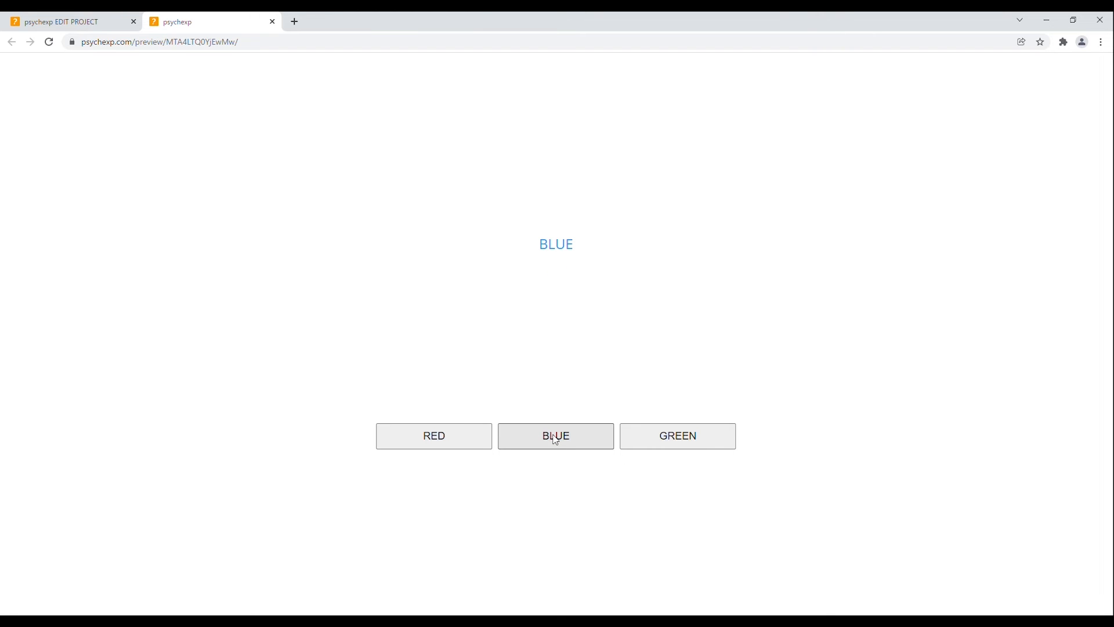
click(556, 443)
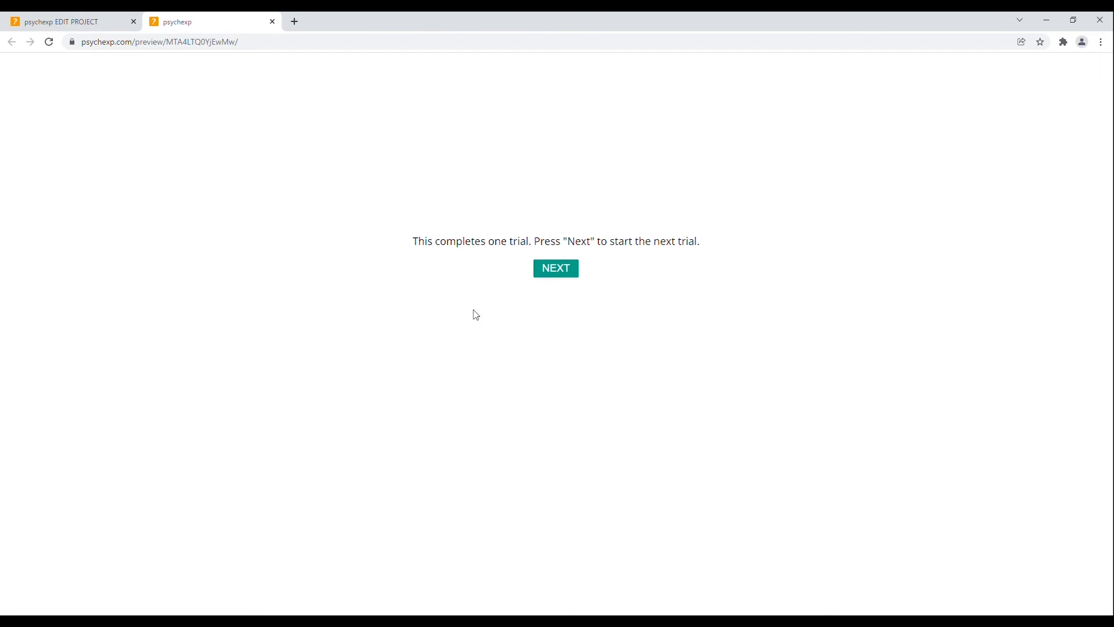
Answer the second practice trial by font color with GREEN, BLUE and RED, and close the preview.
click(568, 272)
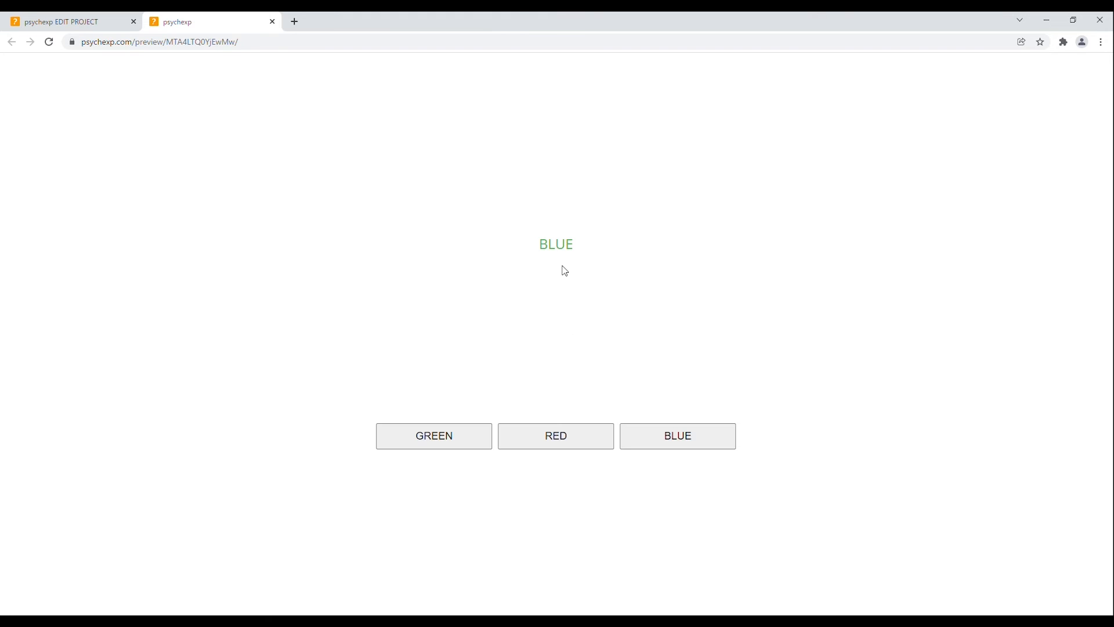
click(446, 441)
click(573, 444)
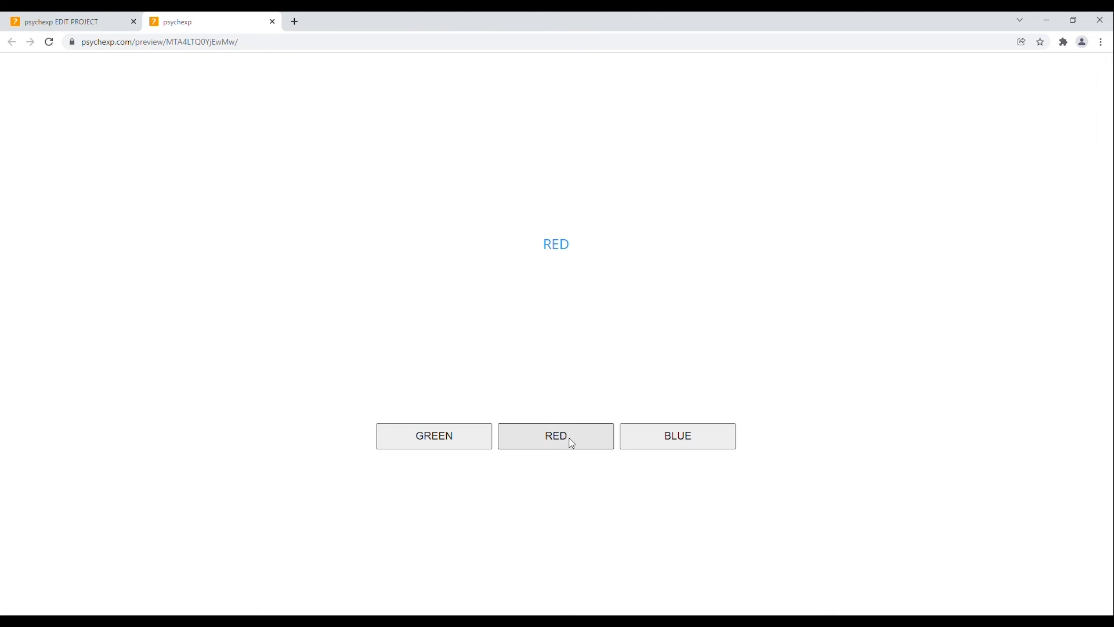
click(683, 438)
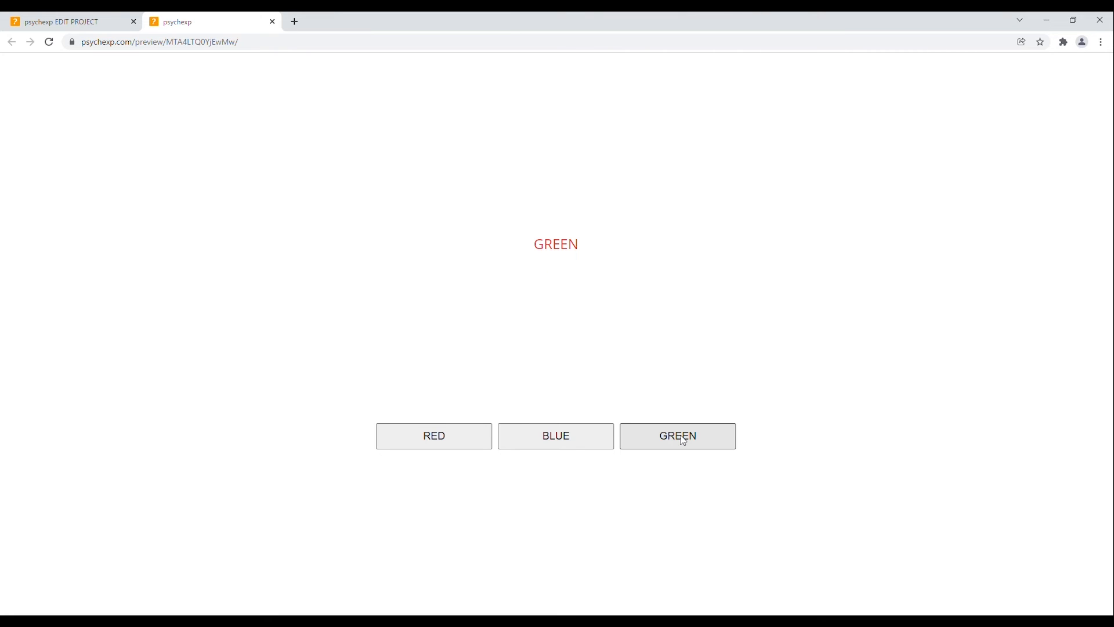
click(437, 440)
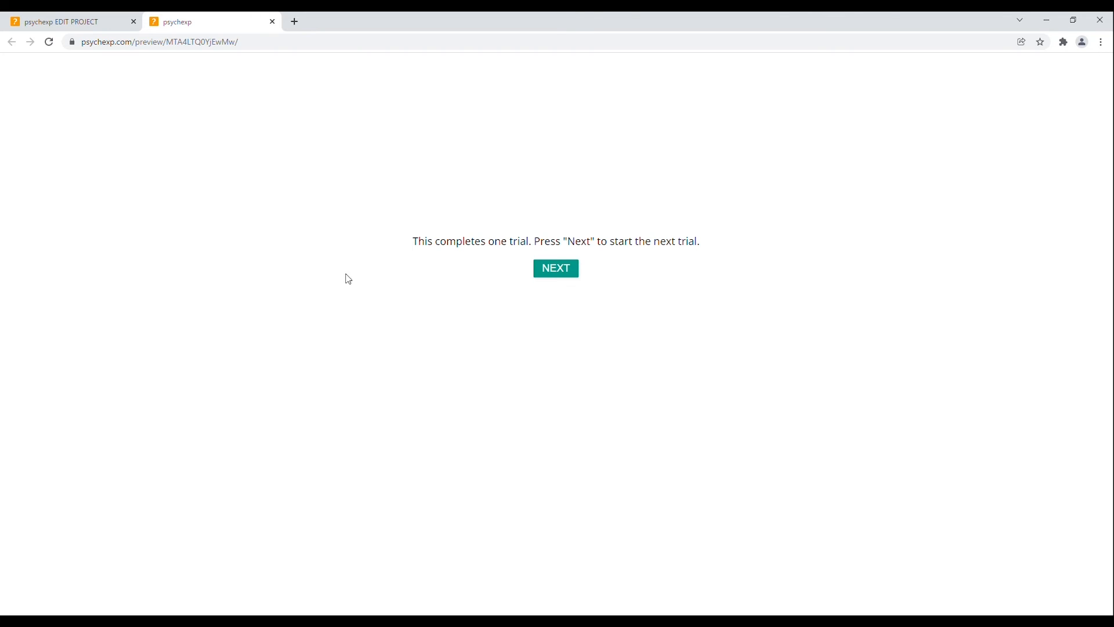
click(272, 22)
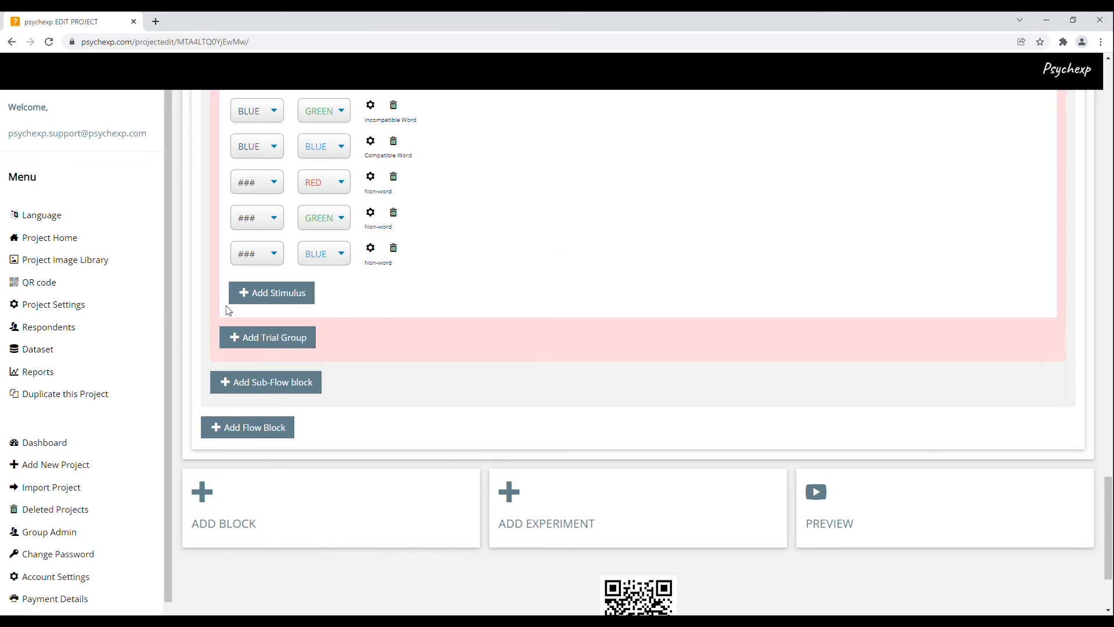
Open the project's QR code page and select the registration link.
click(74, 290)
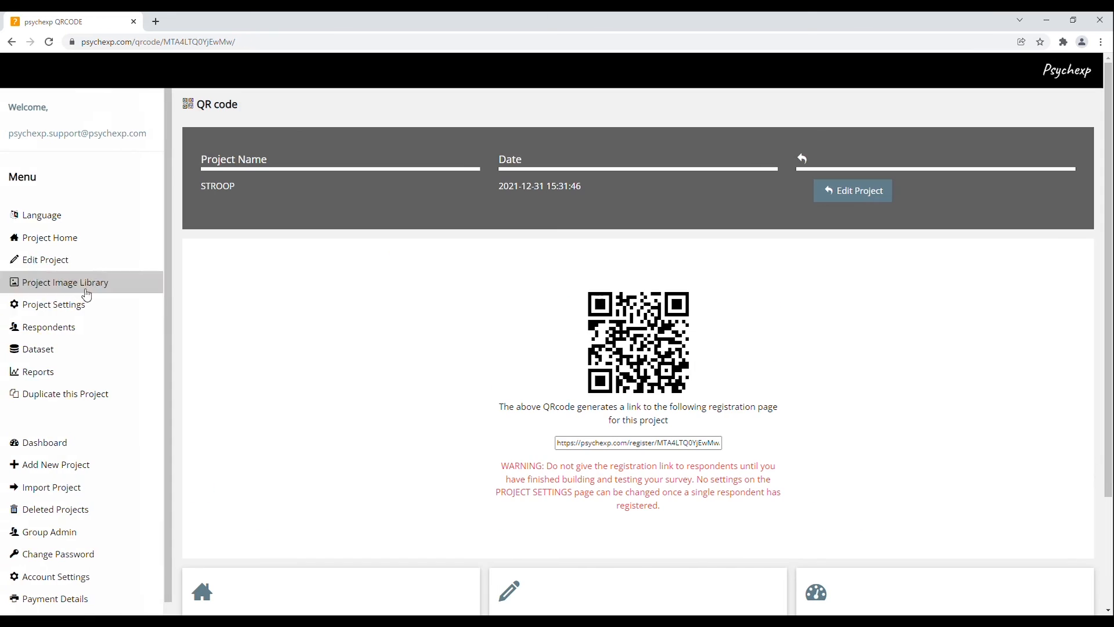
drag(558, 444, 729, 451)
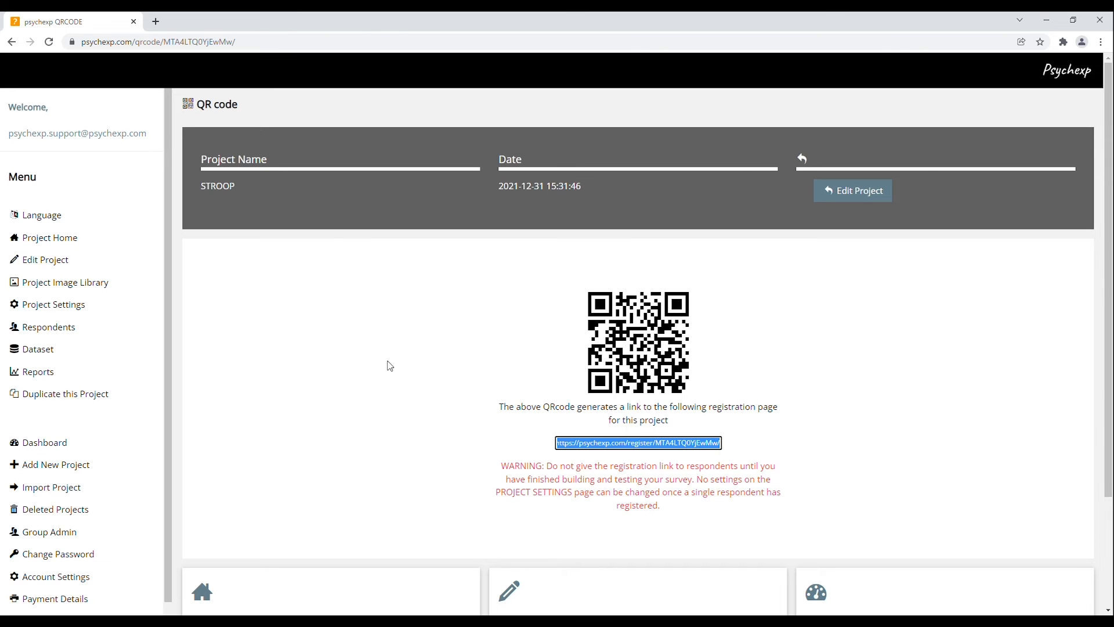
Open the STROOP project's settings and examine the Basic and ADVANCED sections, including the registration page logo and end-of-survey message.
click(104, 308)
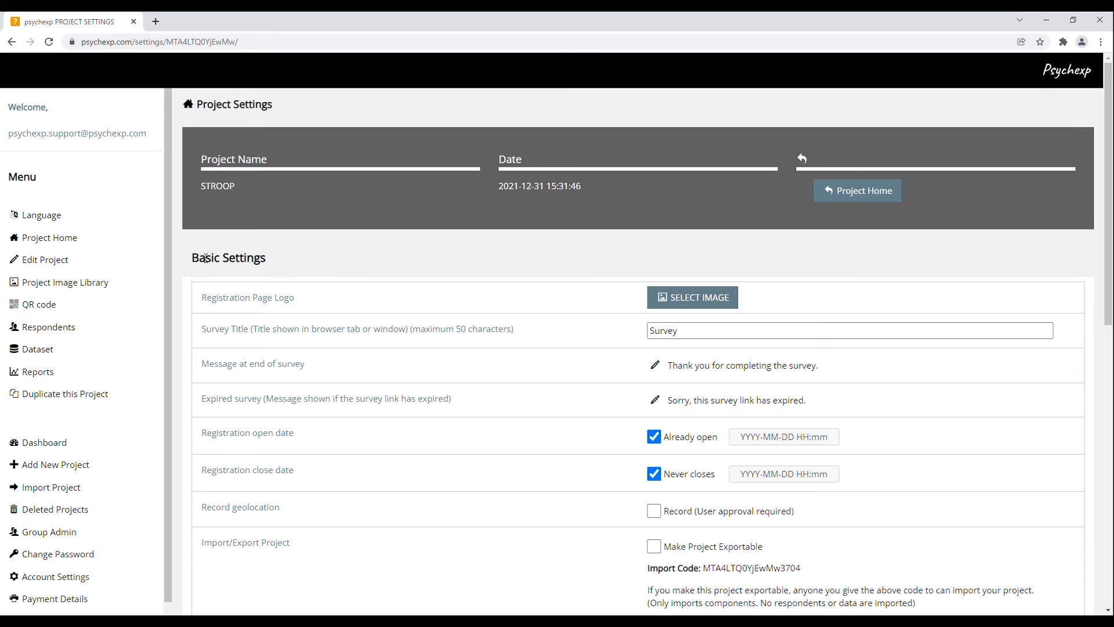
drag(193, 258, 350, 256)
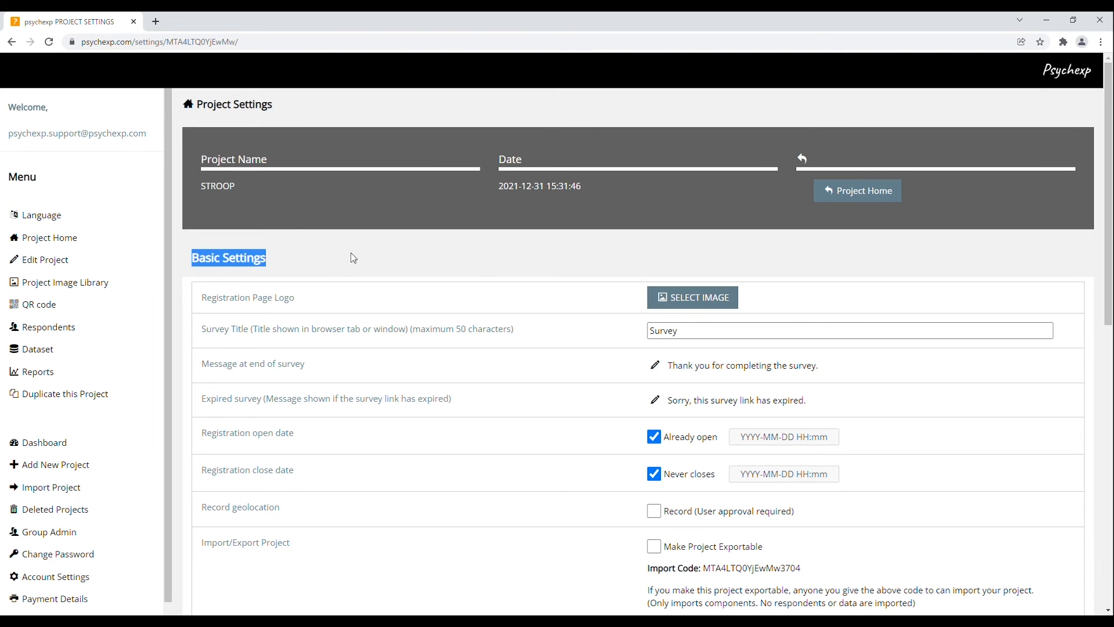
scroll(351, 256, down, 3)
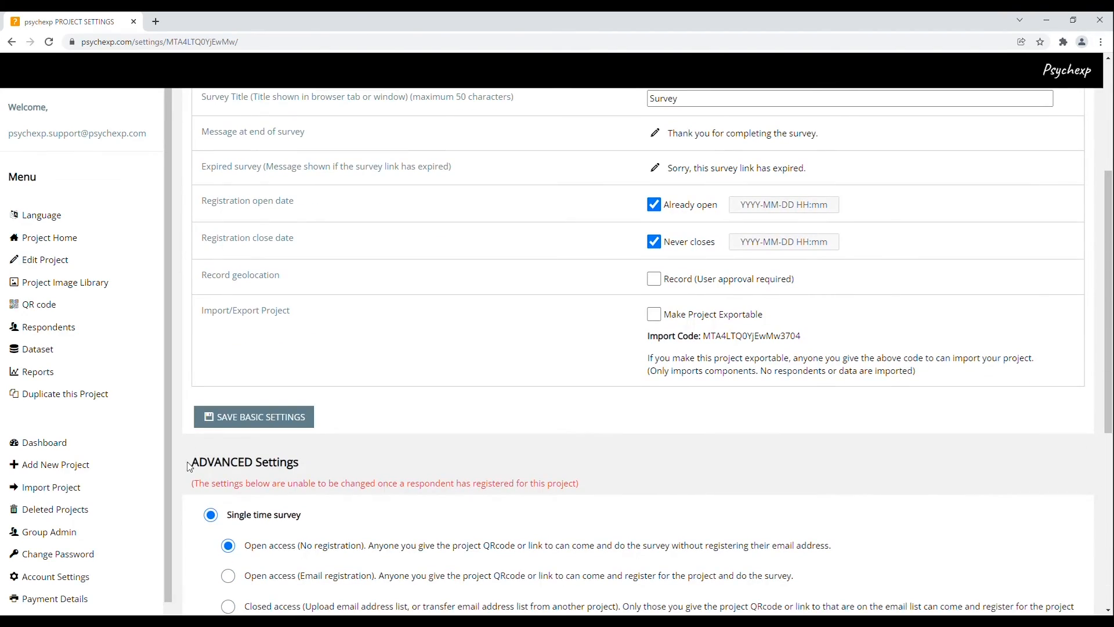
drag(198, 467, 335, 467)
click(335, 468)
scroll(339, 477, up, 4)
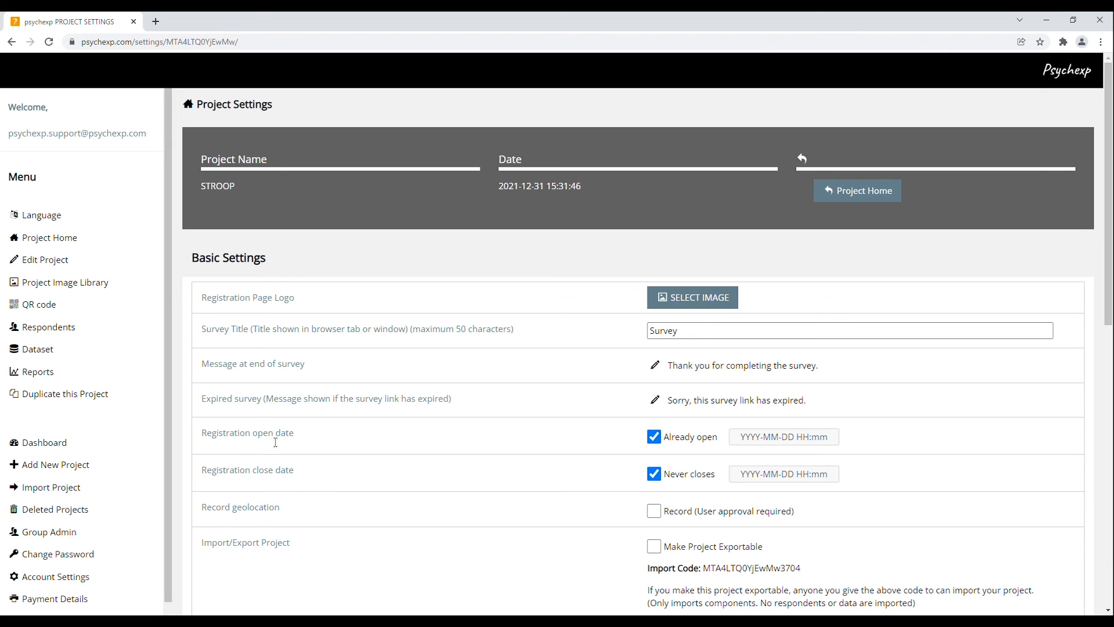
drag(209, 303, 305, 302)
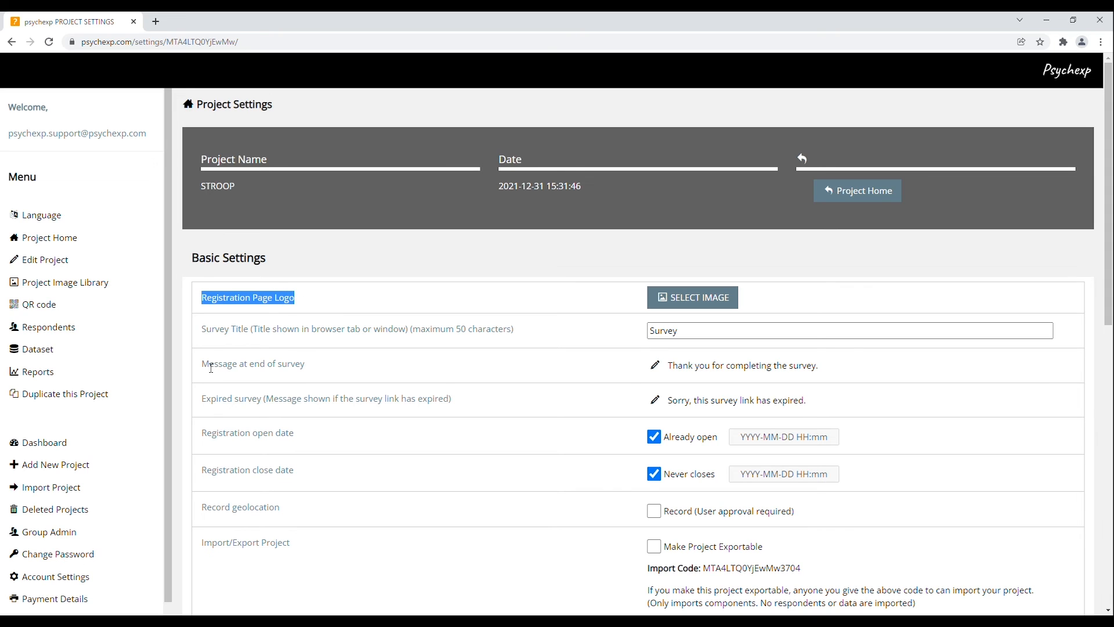
drag(208, 367, 317, 373)
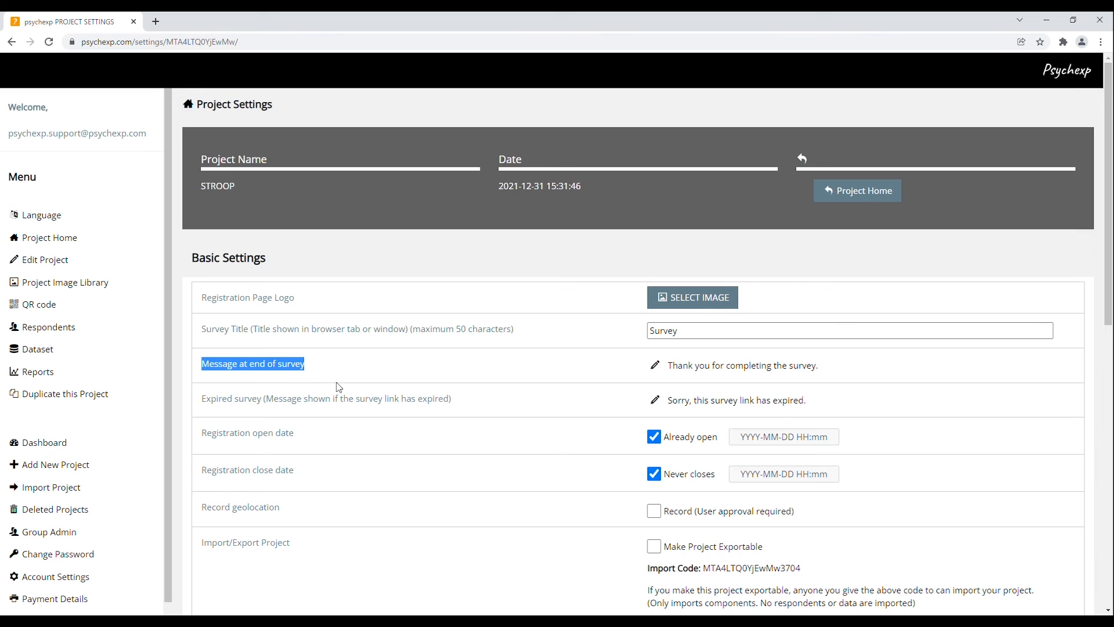
Try the advanced access options: Multiple times survey, then Single time survey with Open access (Email registration) and Closed access.
scroll(340, 389, down, 4)
scroll(341, 390, down, 5)
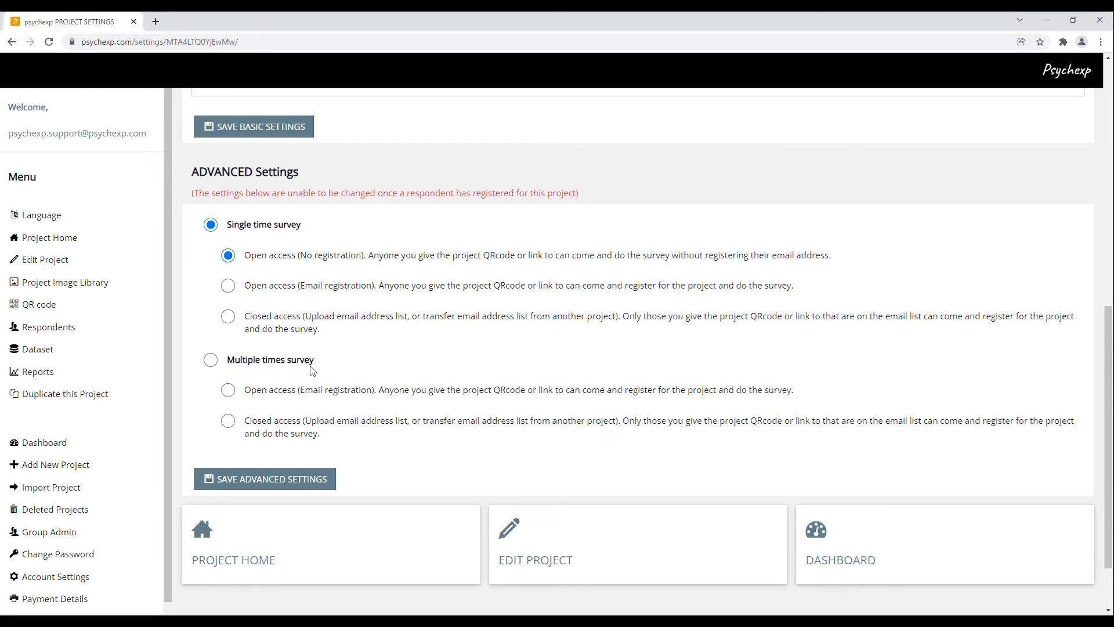
click(211, 361)
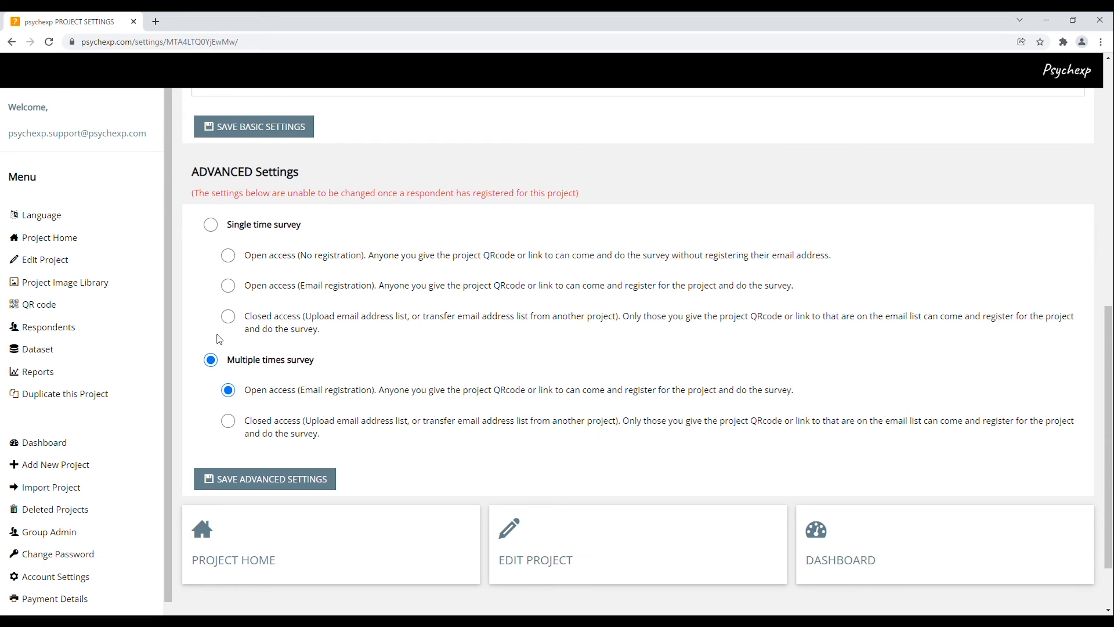
click(211, 227)
click(229, 287)
click(230, 317)
Open the project's dataset page and name the columns of multiple-choice items #3, #4 and #5 as a, b and c.
click(130, 355)
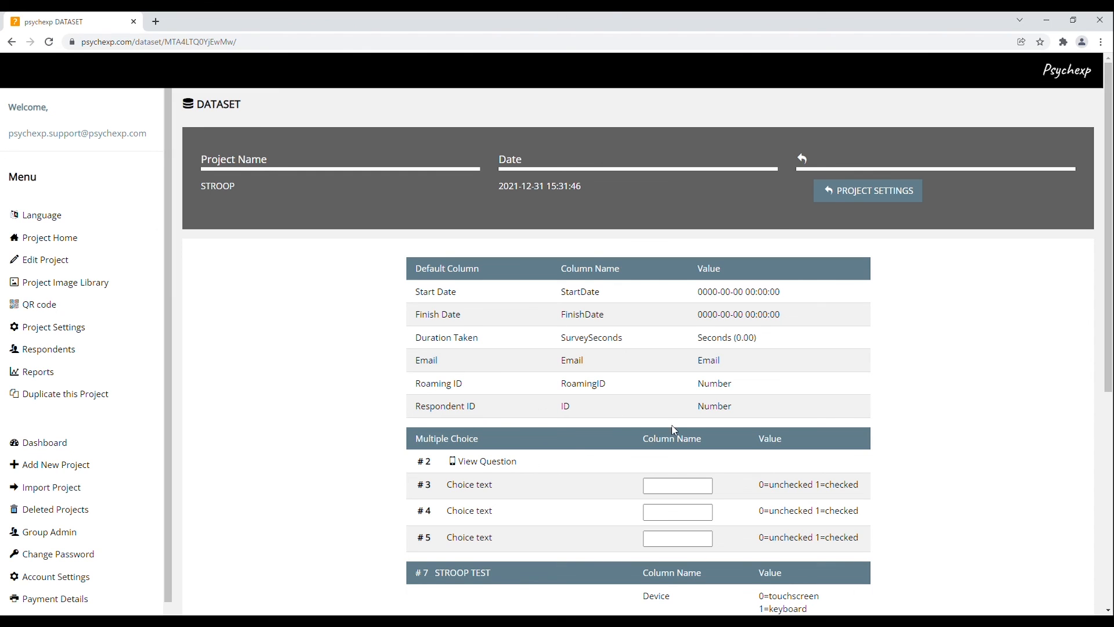
scroll(753, 448, down, 3)
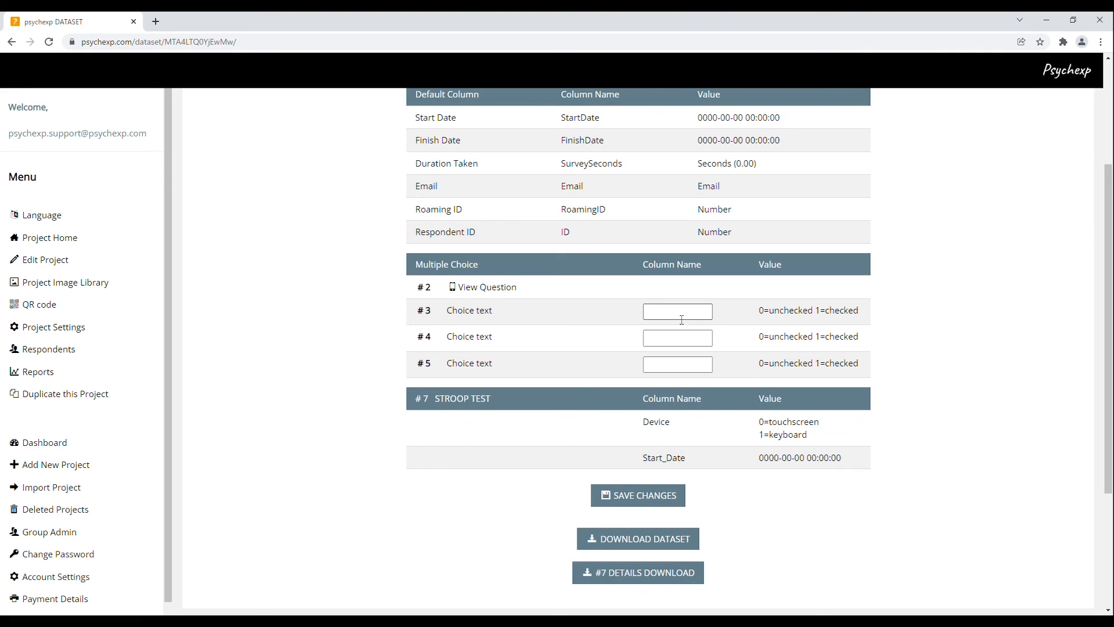
click(679, 317)
text(a)
click(683, 345)
text(b)
click(682, 366)
text(c)
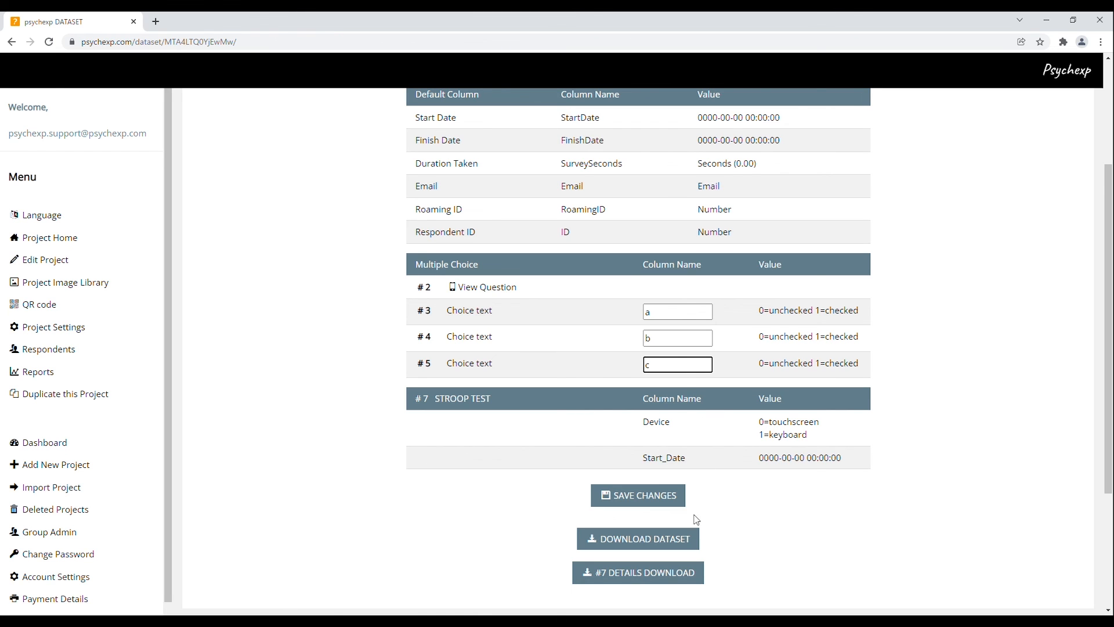
Save the dataset column names and download the details of STROOP TEST #7.
click(639, 494)
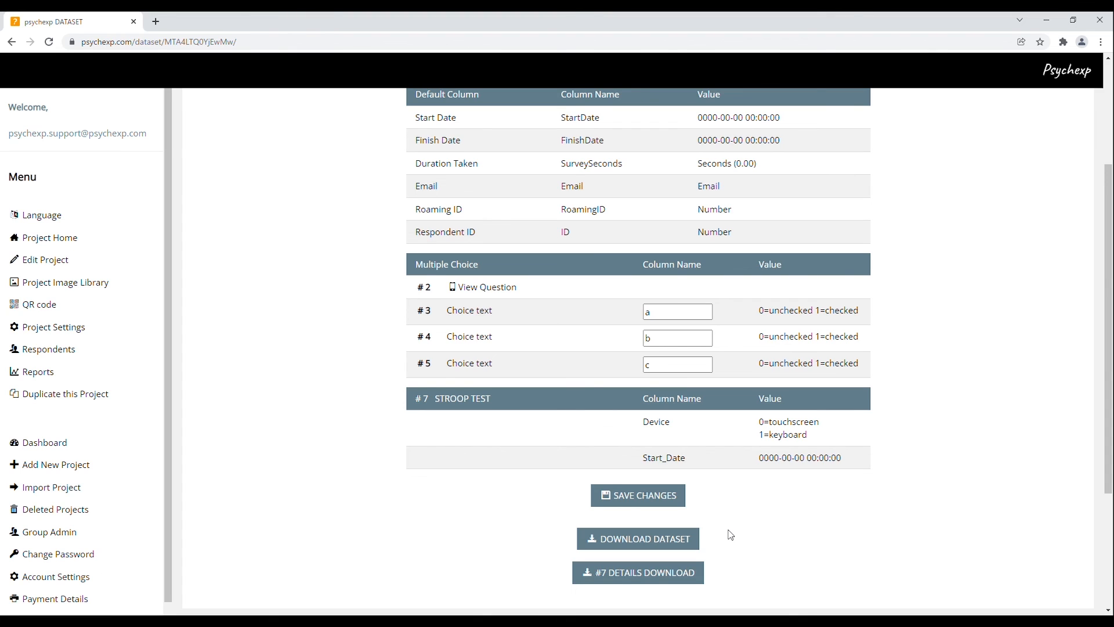
click(699, 572)
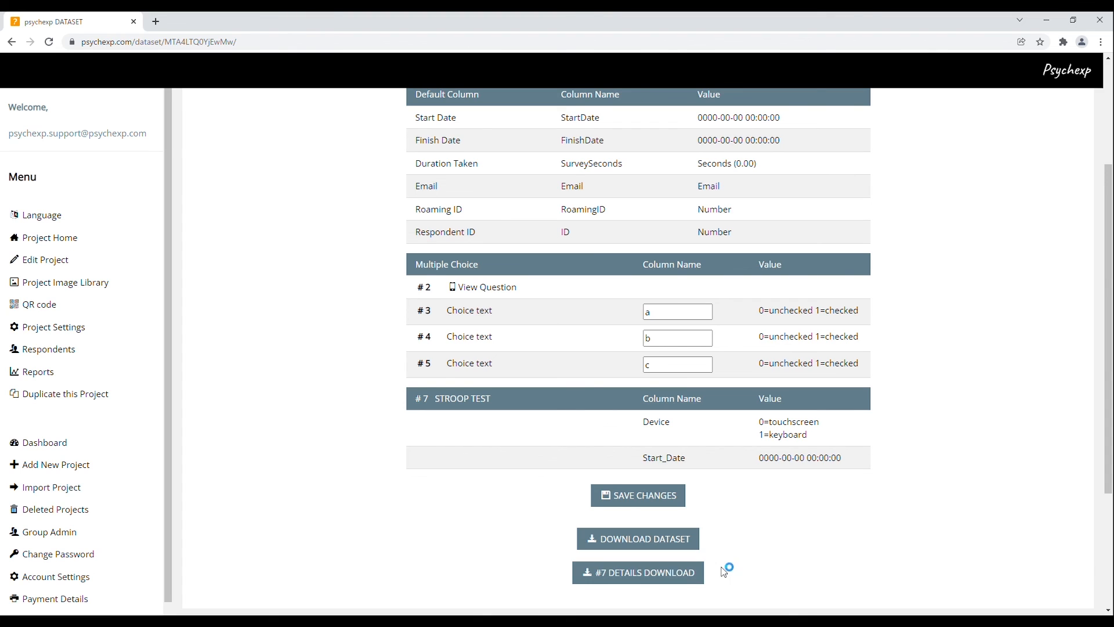